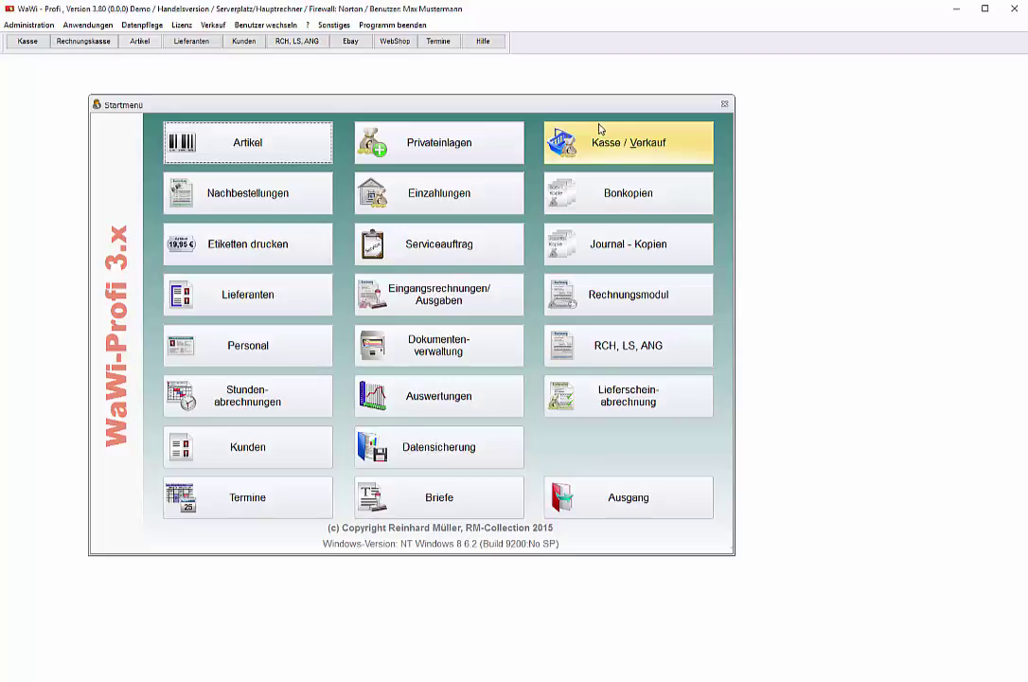
Open the article master data and put article 10, Sommerrock G/6 F/G, into edit mode
click(269, 152)
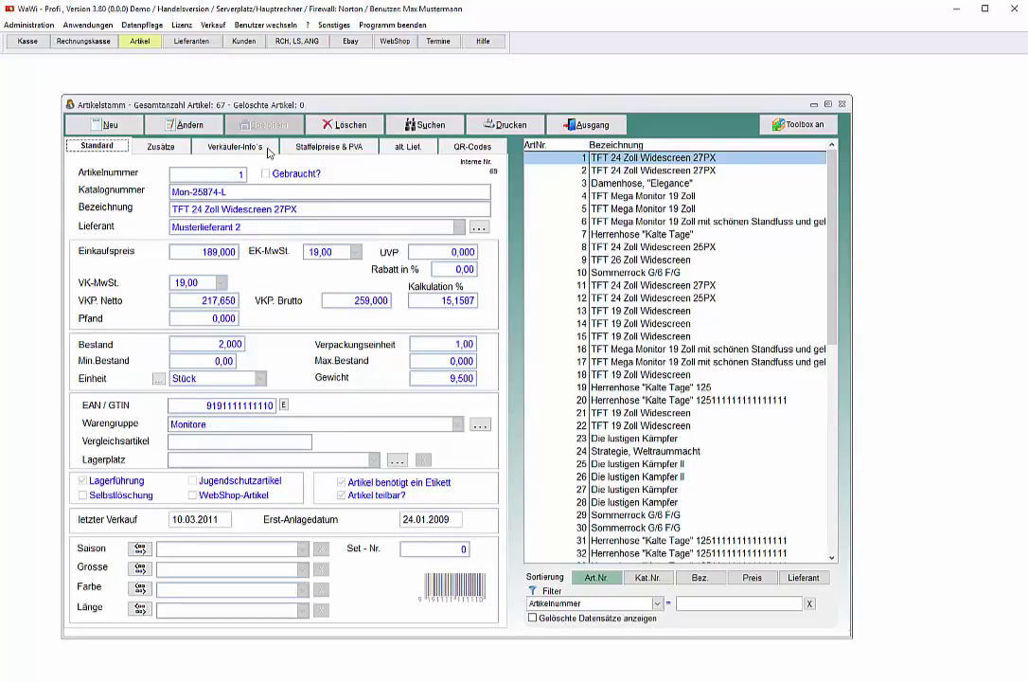
click(630, 172)
key(Up)
key(Down)
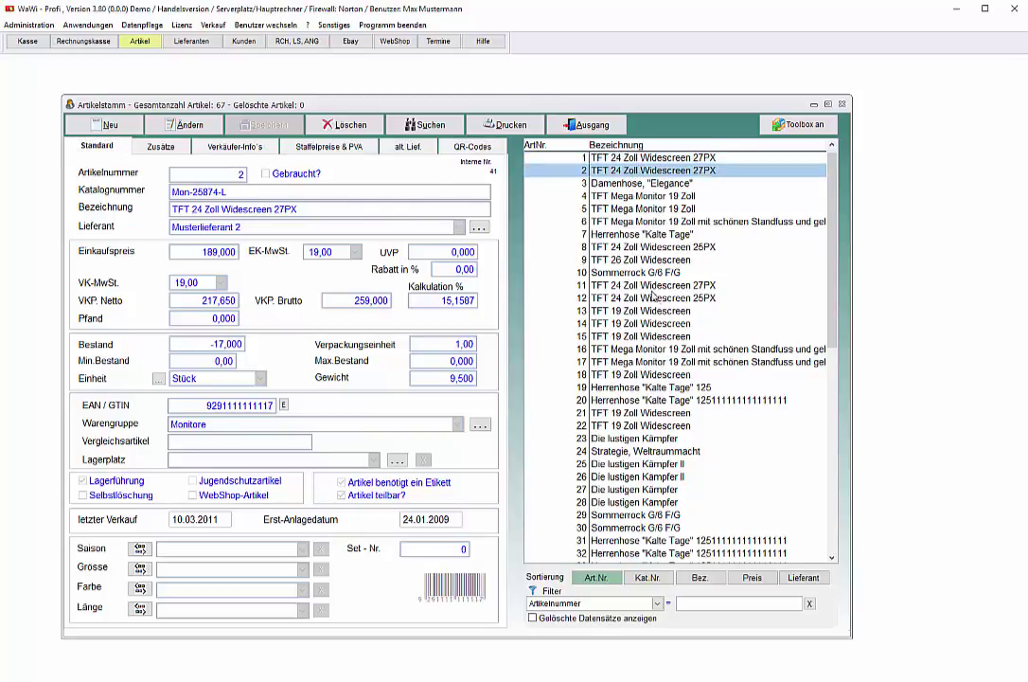
click(632, 273)
click(187, 124)
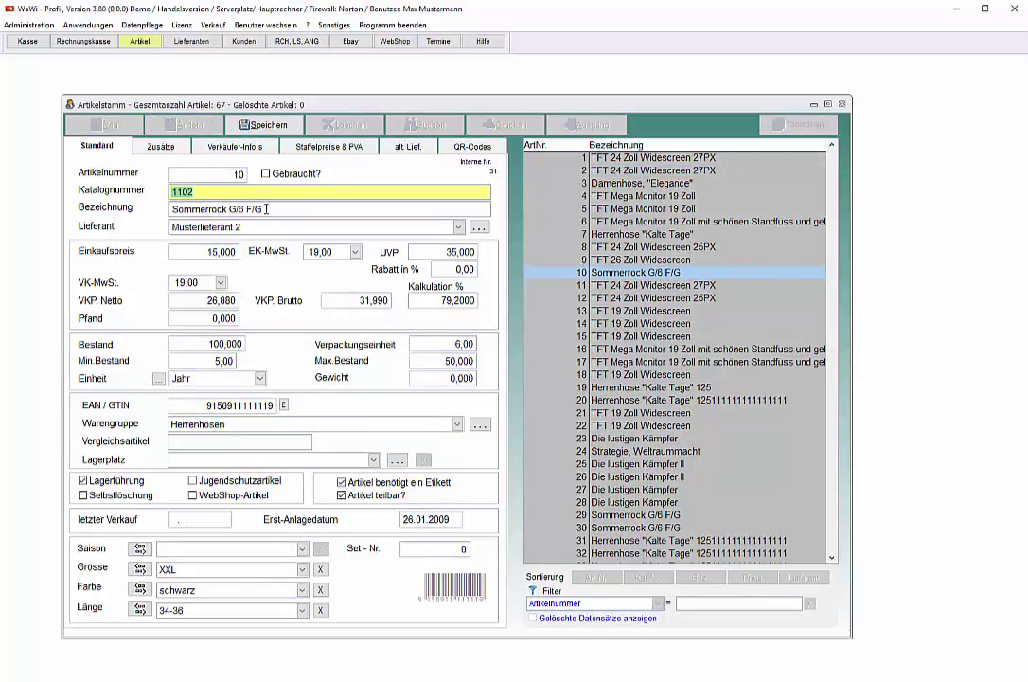
Change the article's Bezeichnung to "Jogurt Sommer"
key(Tab)
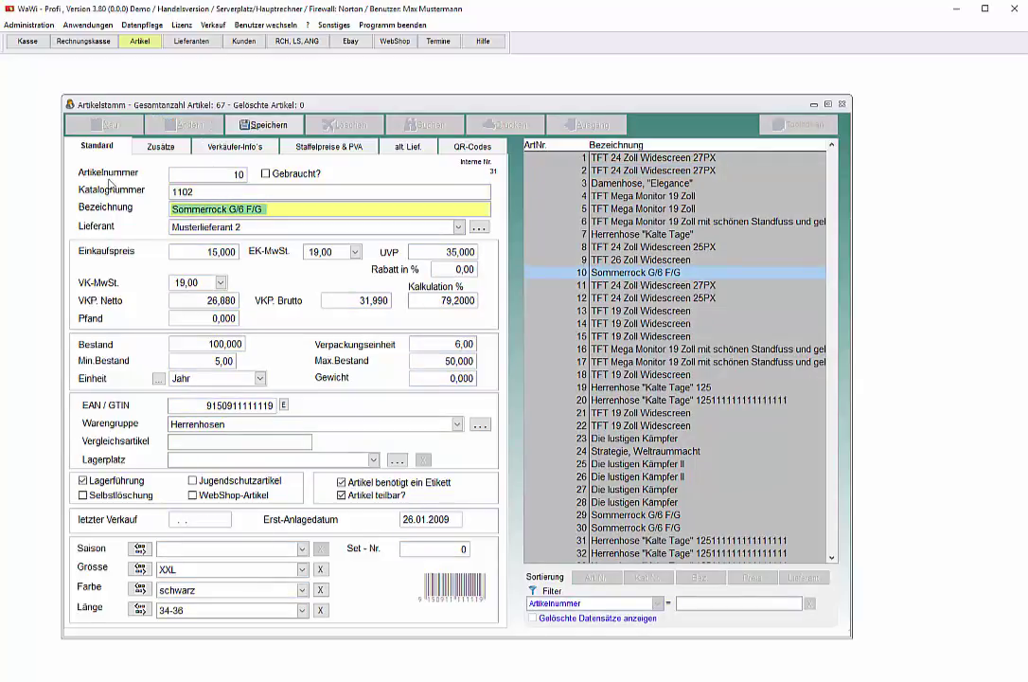
text(Jogur)
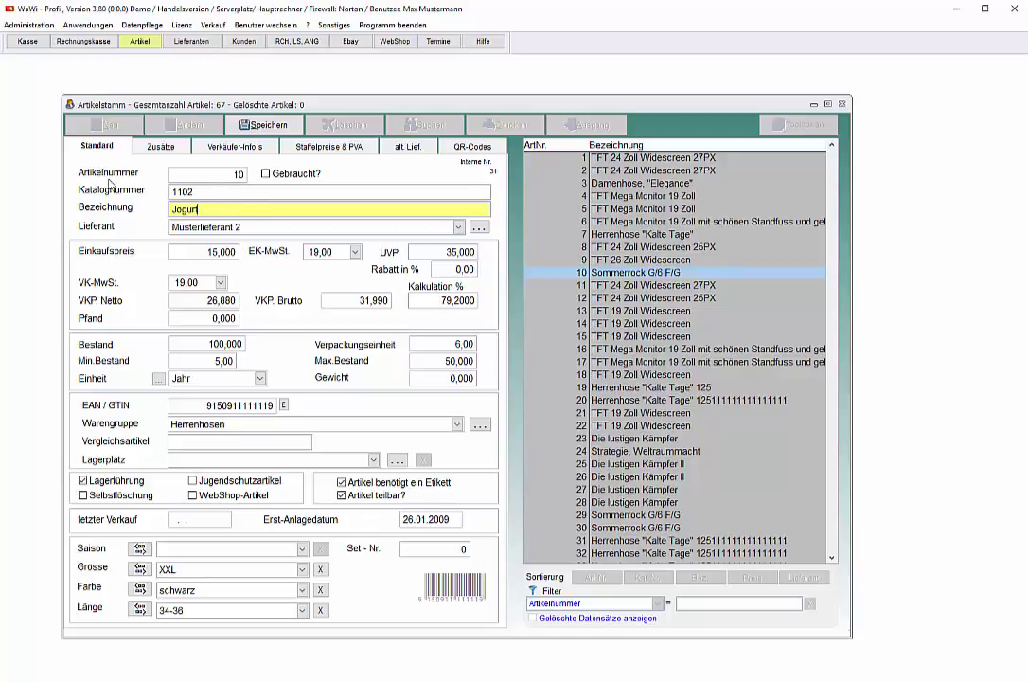
key(BackSpace)
text(urt Sommer)
Set the article's gross sales price (VKP. Brutto) to 1,99
key(Tab)
key(Tab)
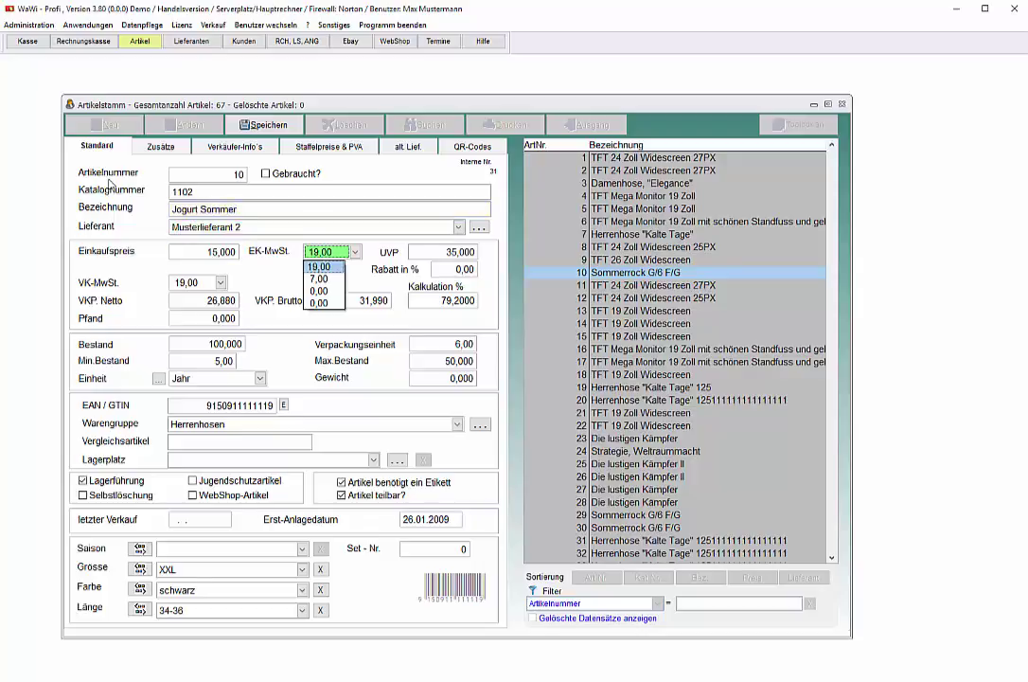
key(Tab)
key(Tab)
key(Tab)
key(Tab)
text(1)
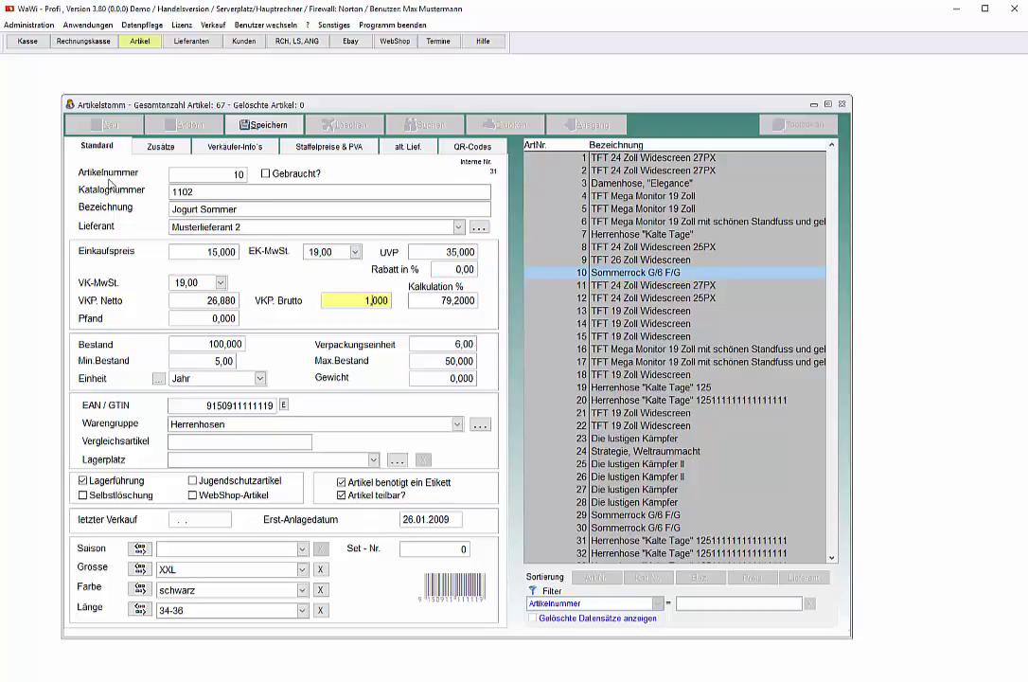
text(,99)
key(Tab)
Set the article's Einheit to Pack
key(Tab)
key(Tab)
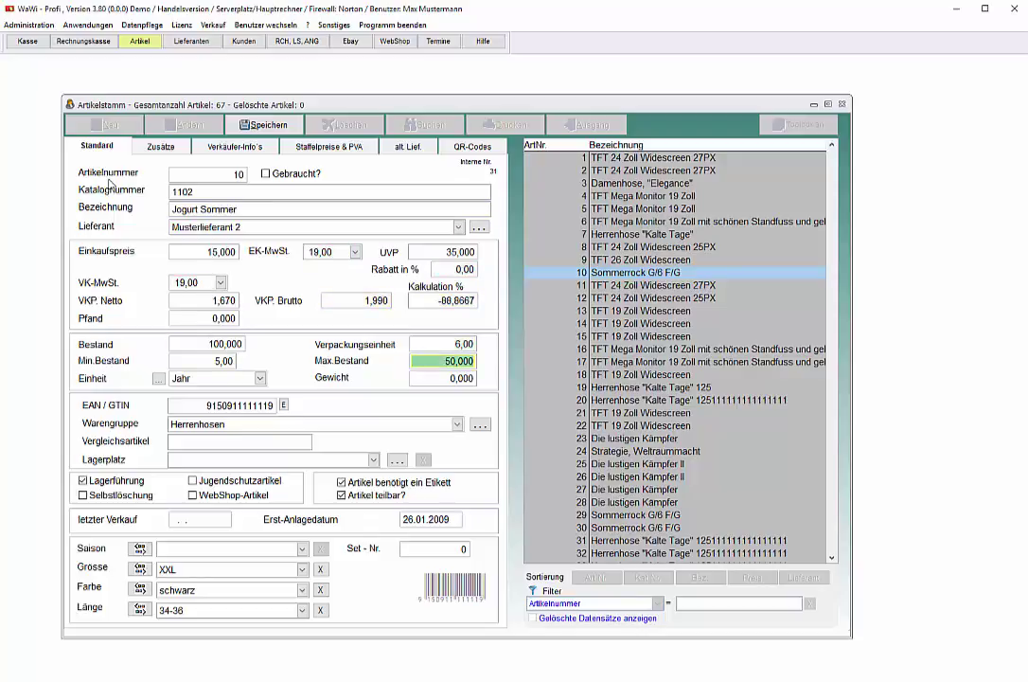
key(Tab)
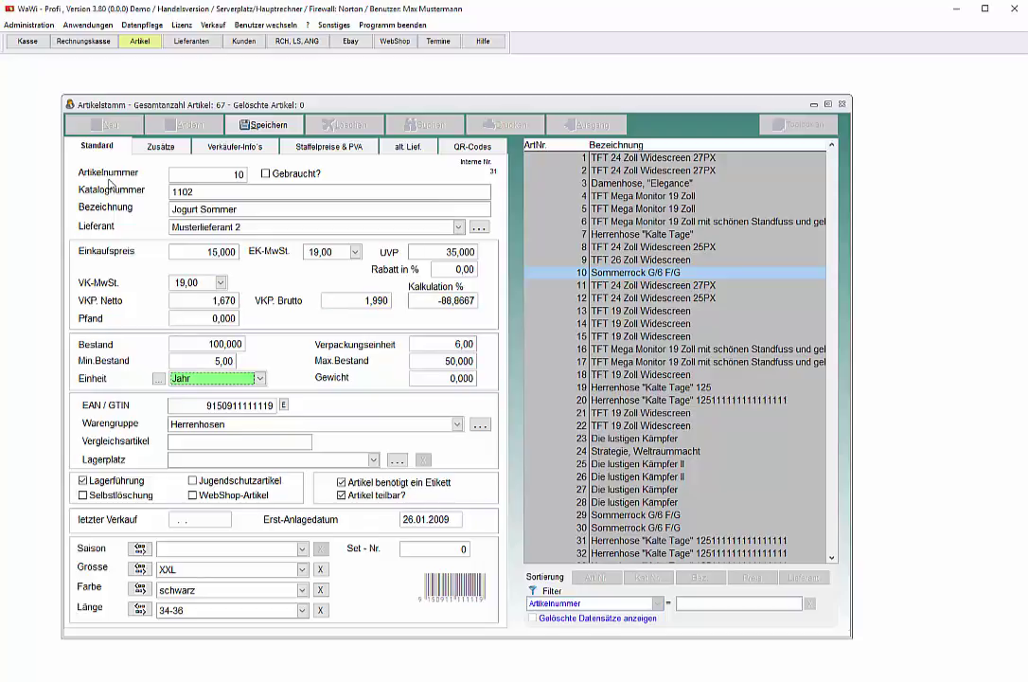
key(d)
key(p)
key(p)
key(Tab)
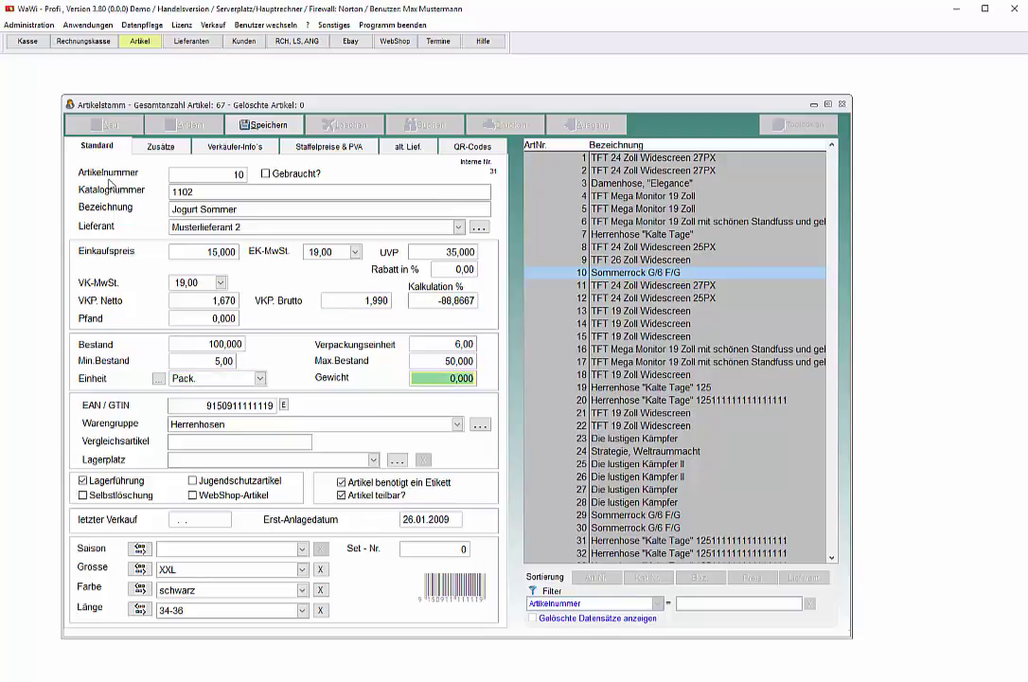
Assign the article to the Warengruppe Software and save the changes to the record
click(455, 425)
click(224, 509)
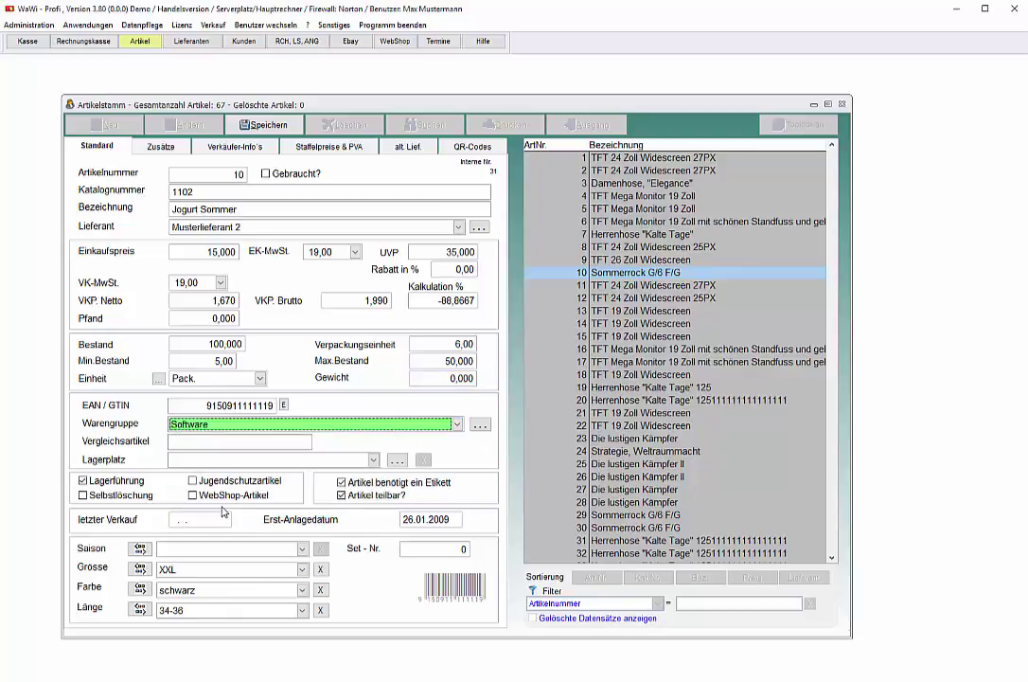
click(235, 125)
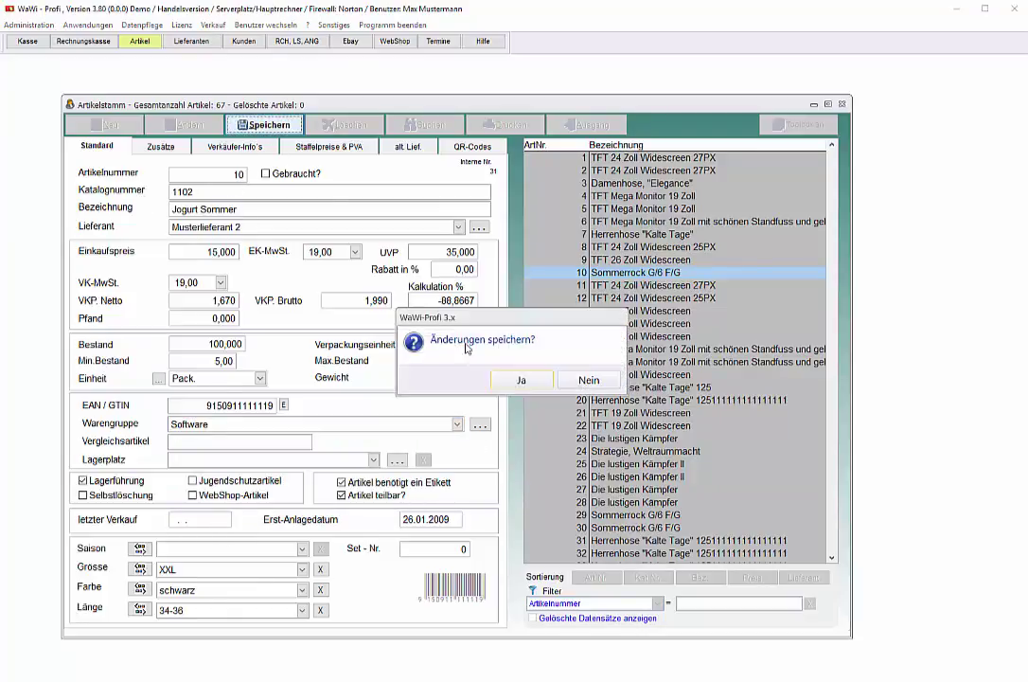
click(522, 380)
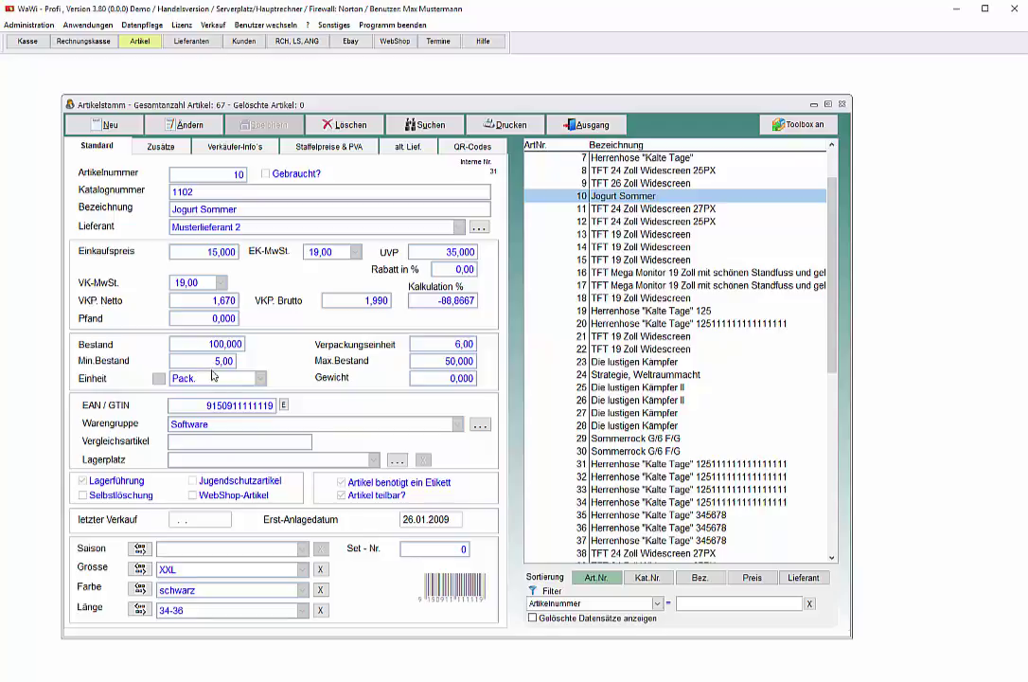
In the article's Preisverordnungsangaben, set the Inhaltsangabe to 50 Gramm and save the record
click(326, 148)
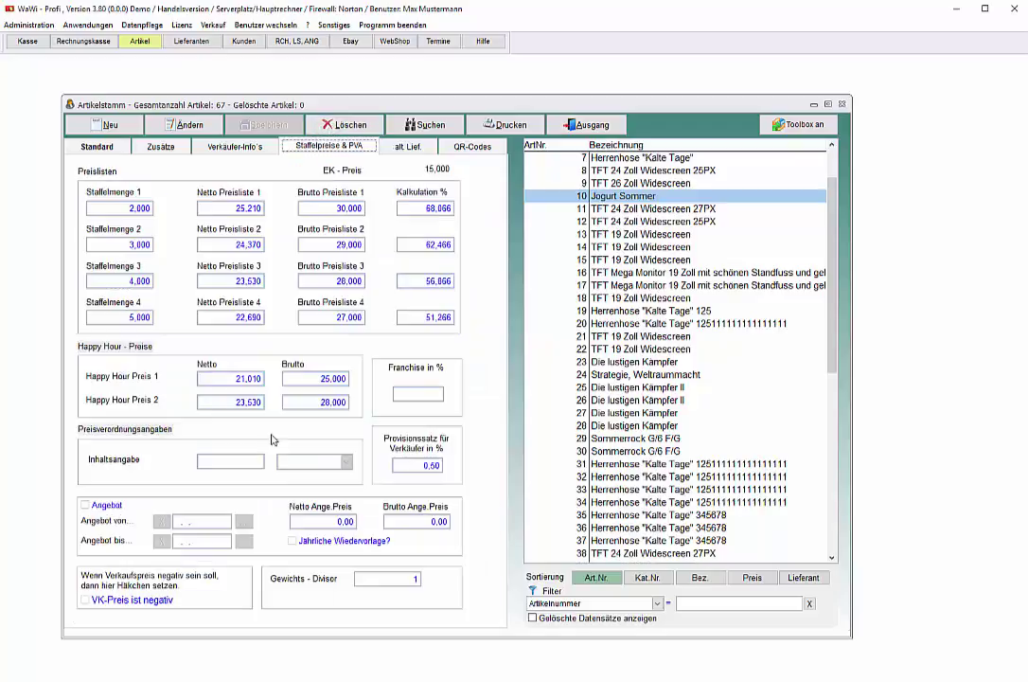
click(185, 124)
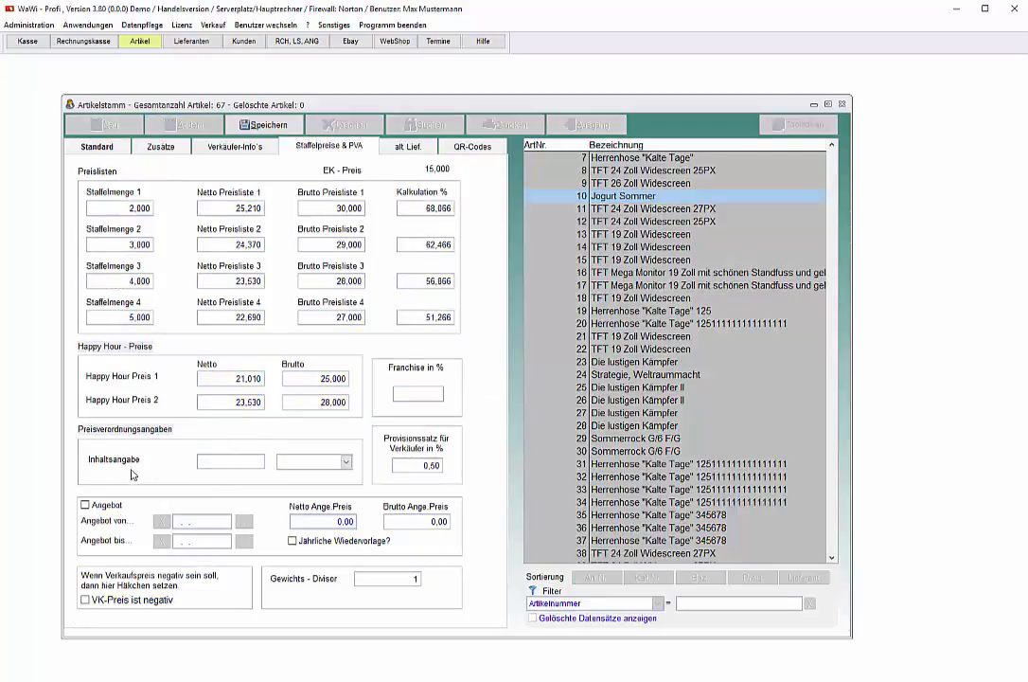
click(220, 463)
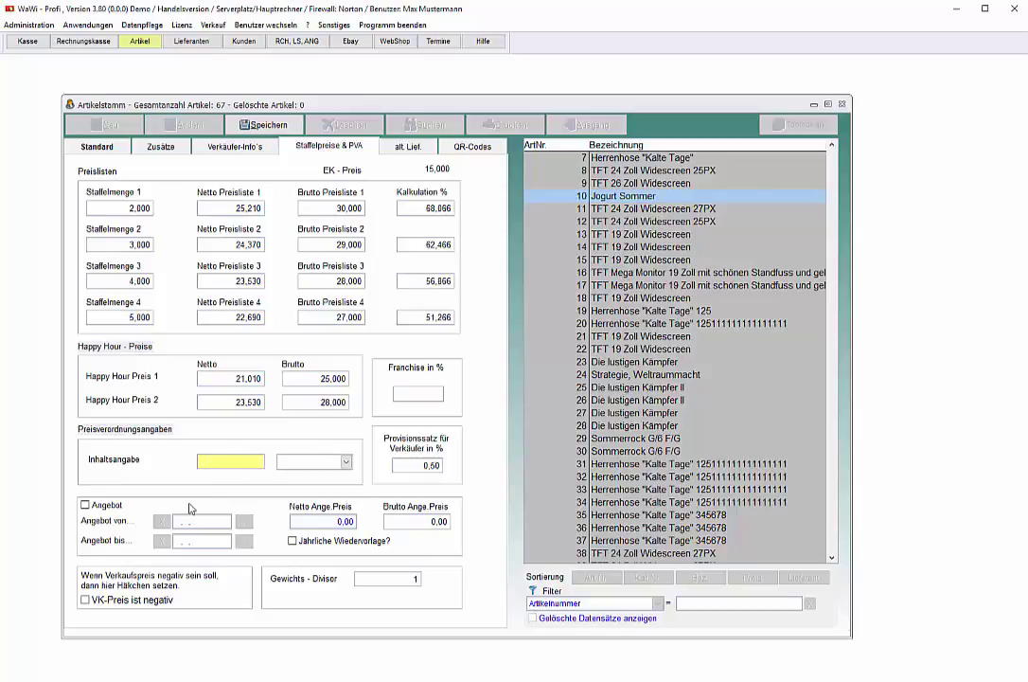
text(50)
key(Tab)
key(Down)
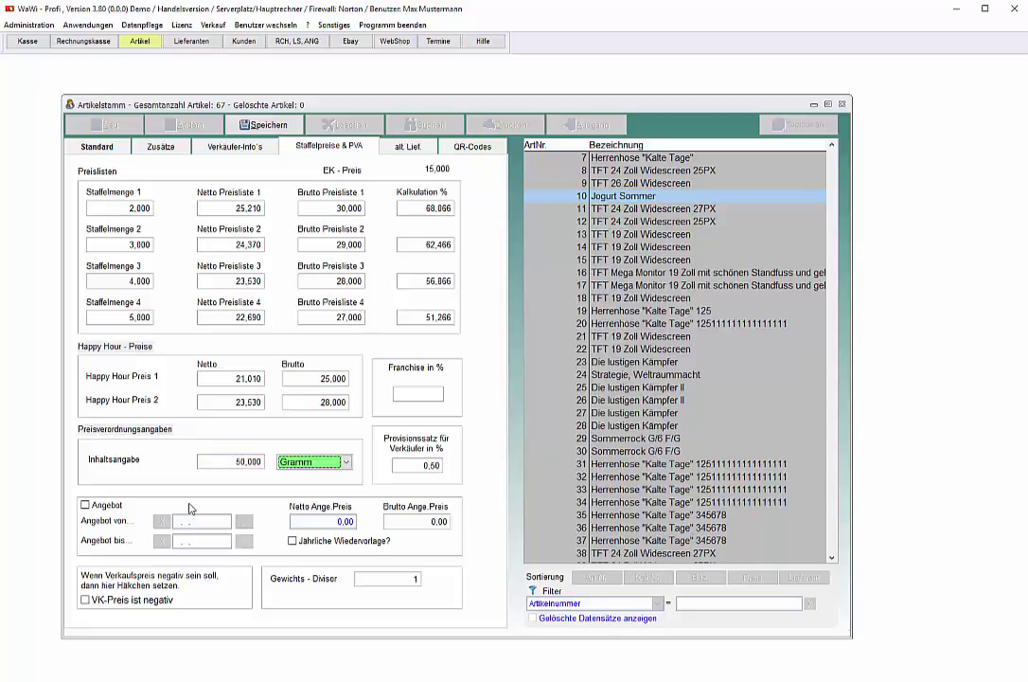
click(261, 124)
click(522, 381)
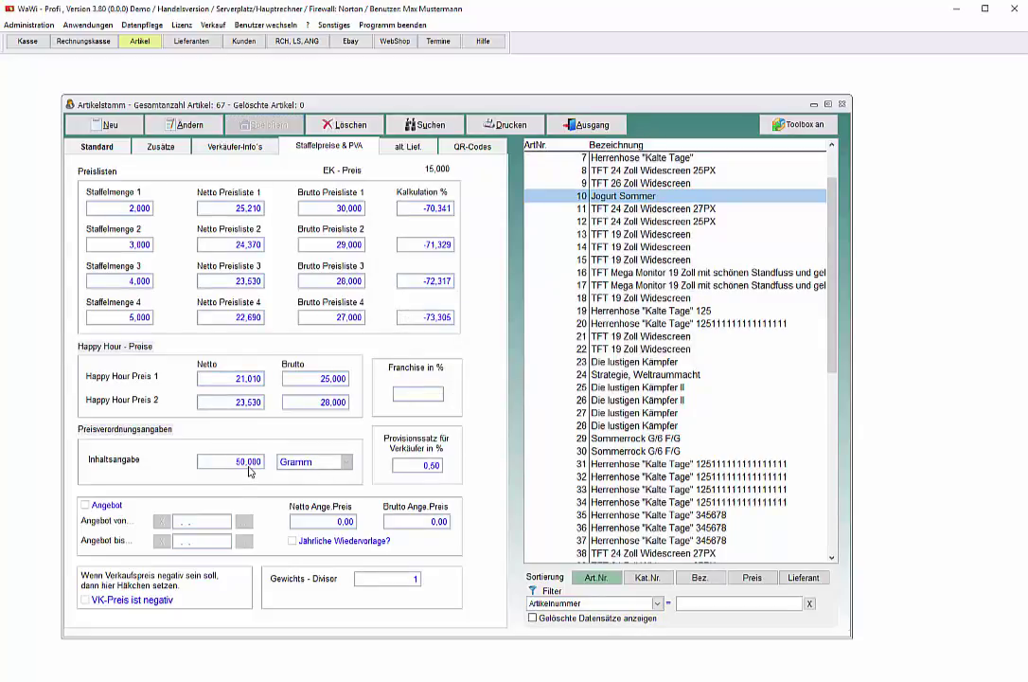
Return to the article's standard data and create 1 label for Jogurt Sommer with the quick label entry
click(96, 145)
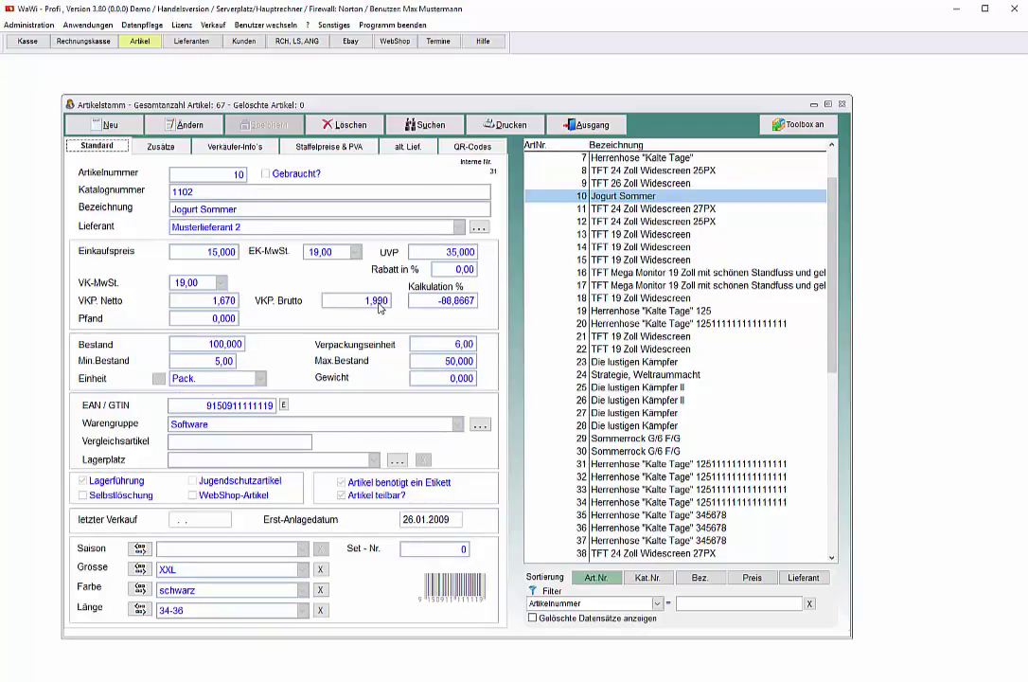
double_click(620, 196)
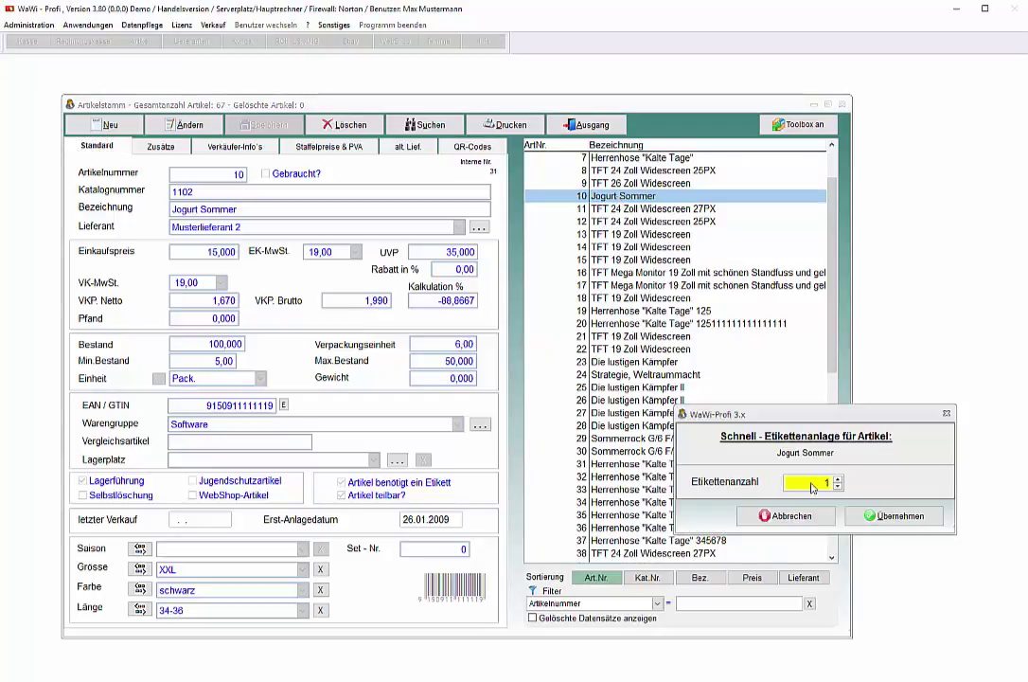
drag(819, 419, 689, 399)
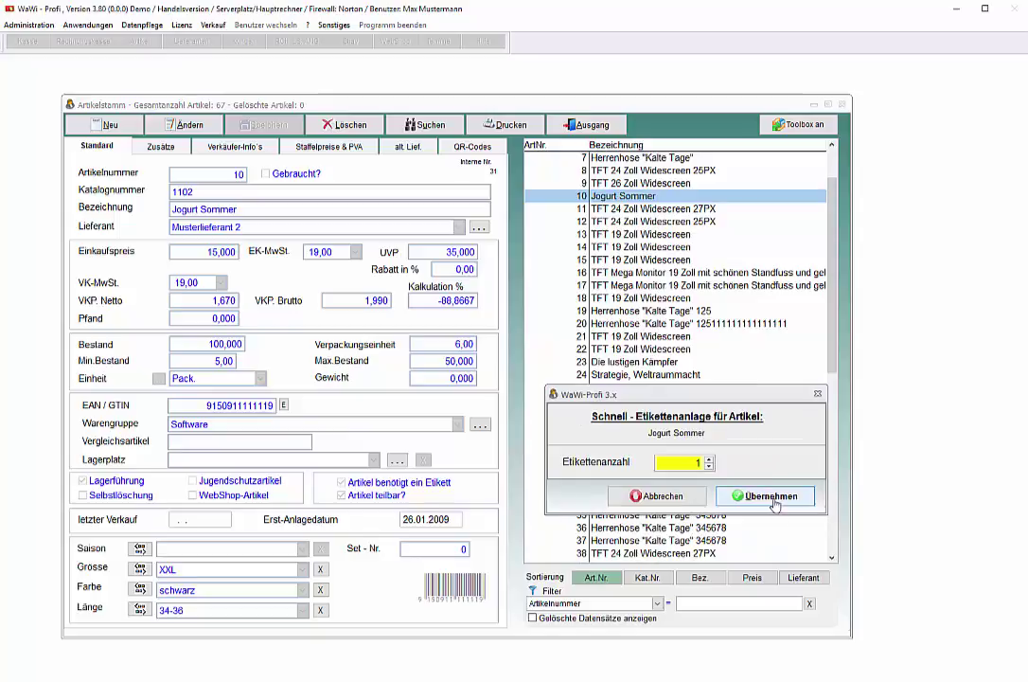
click(771, 497)
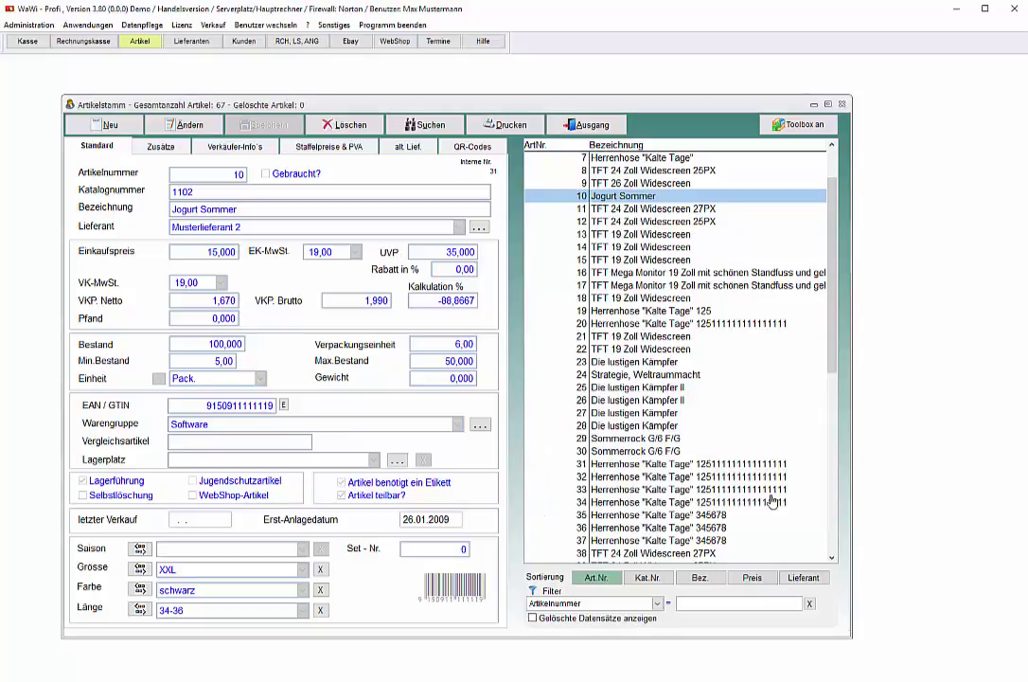
Open label printing from the Jogurt Sommer entry with label type HERMA 8836 and variant STANDARD
right_click(613, 196)
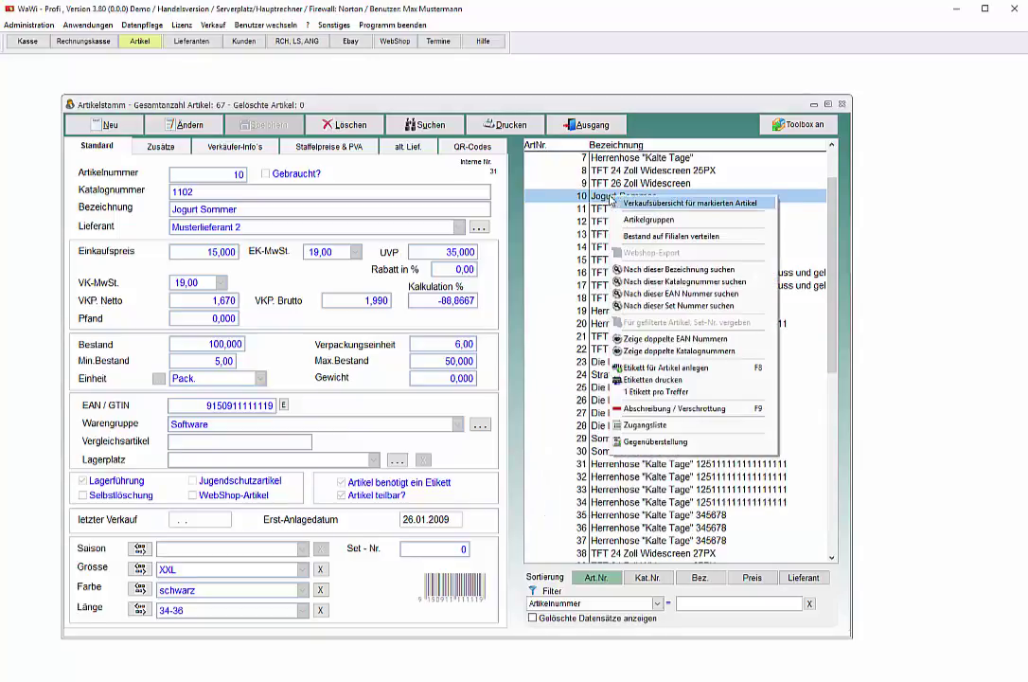
click(696, 382)
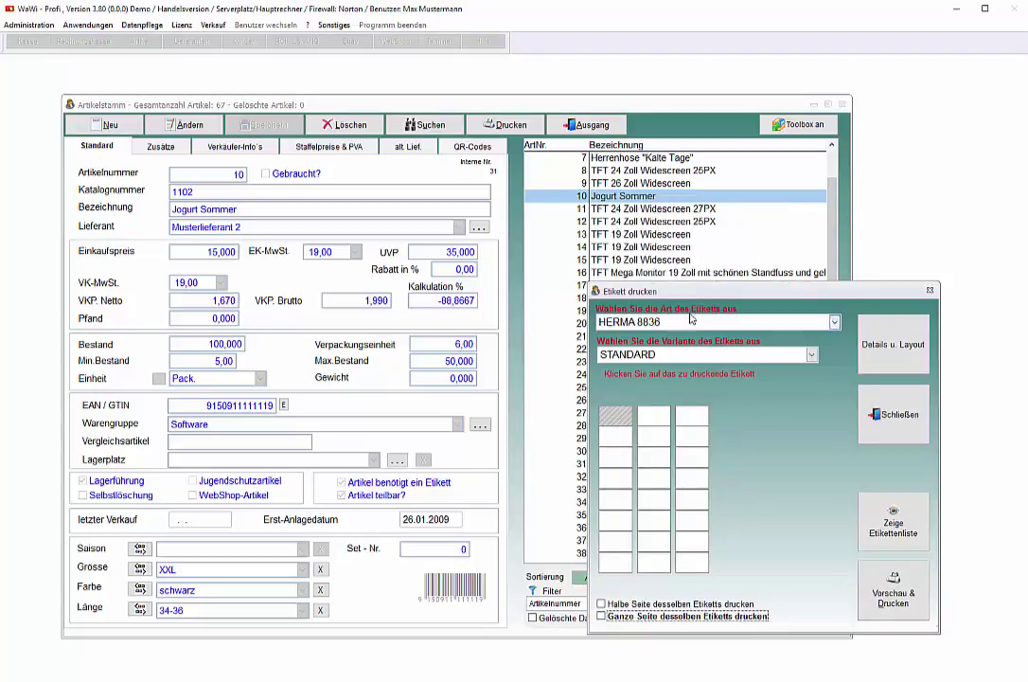
drag(686, 299, 427, 229)
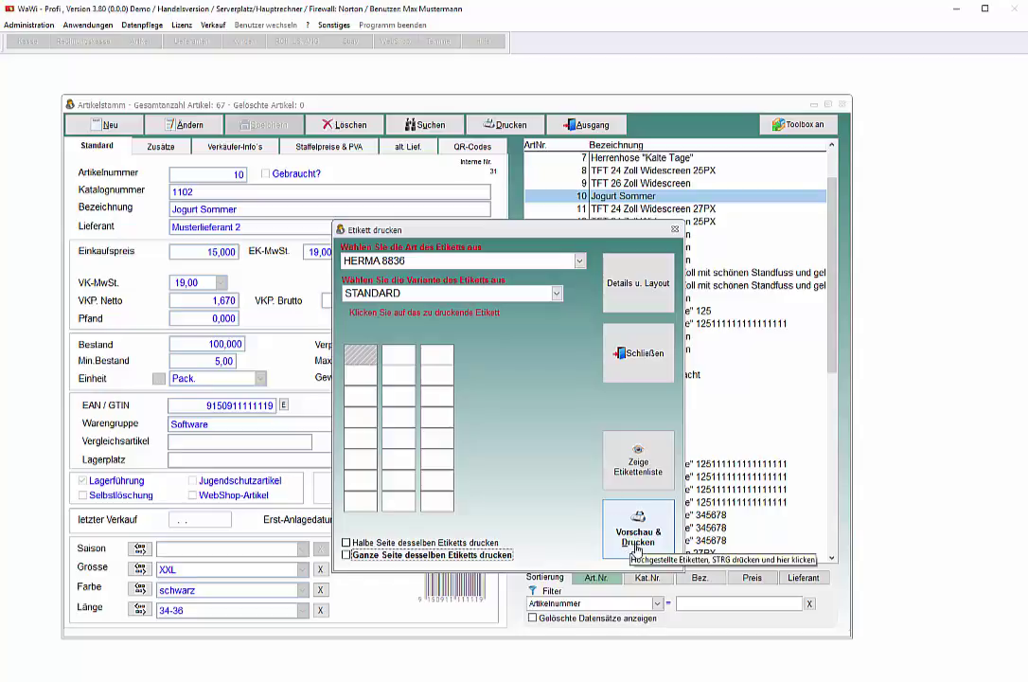
click(437, 261)
click(437, 261)
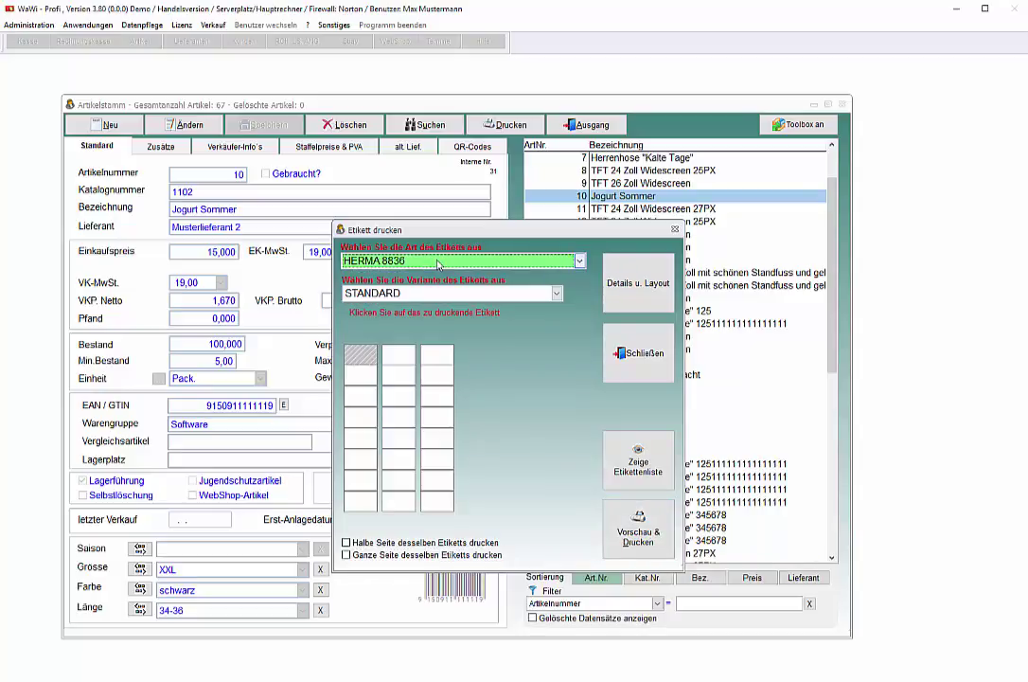
click(492, 295)
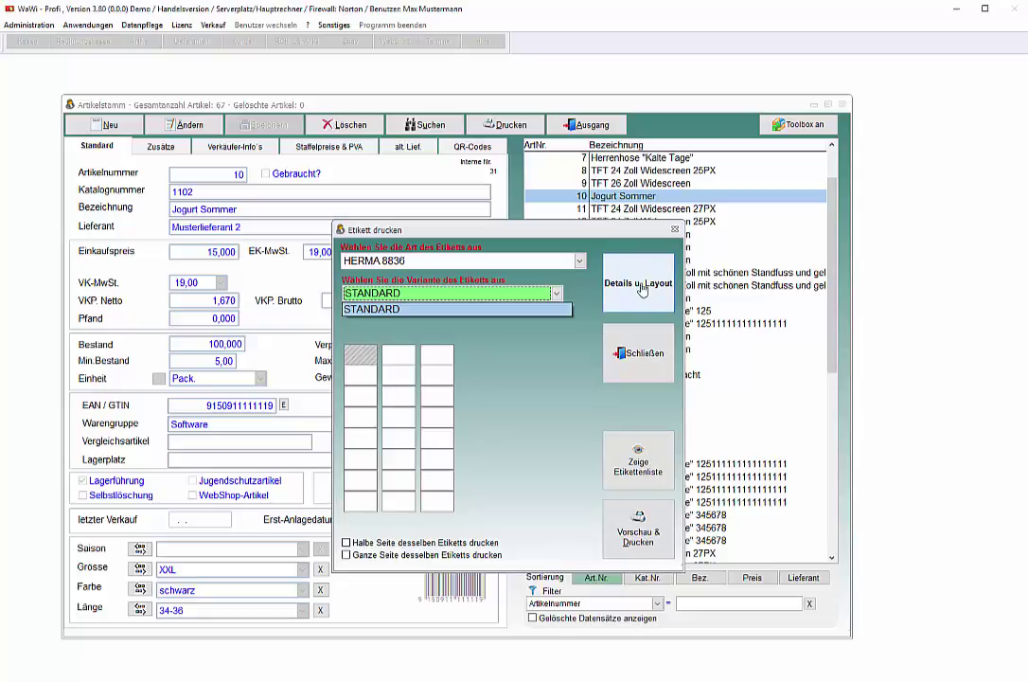
Preview the label print for the HP Officejet Pro 8600, enlarge the label to check its content, and close the preview
click(637, 550)
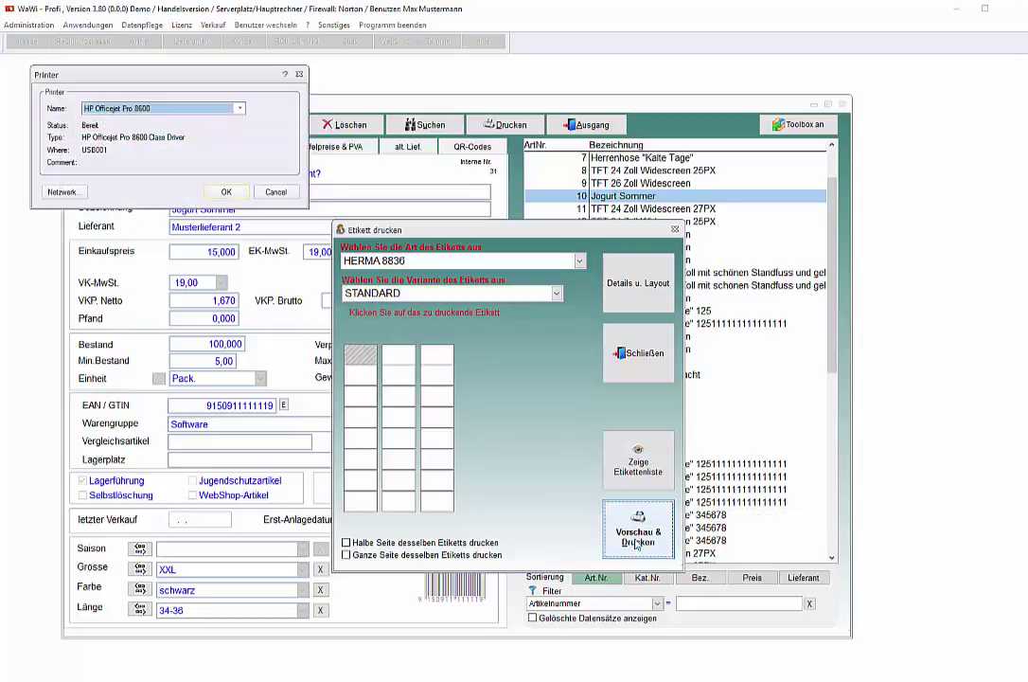
click(225, 193)
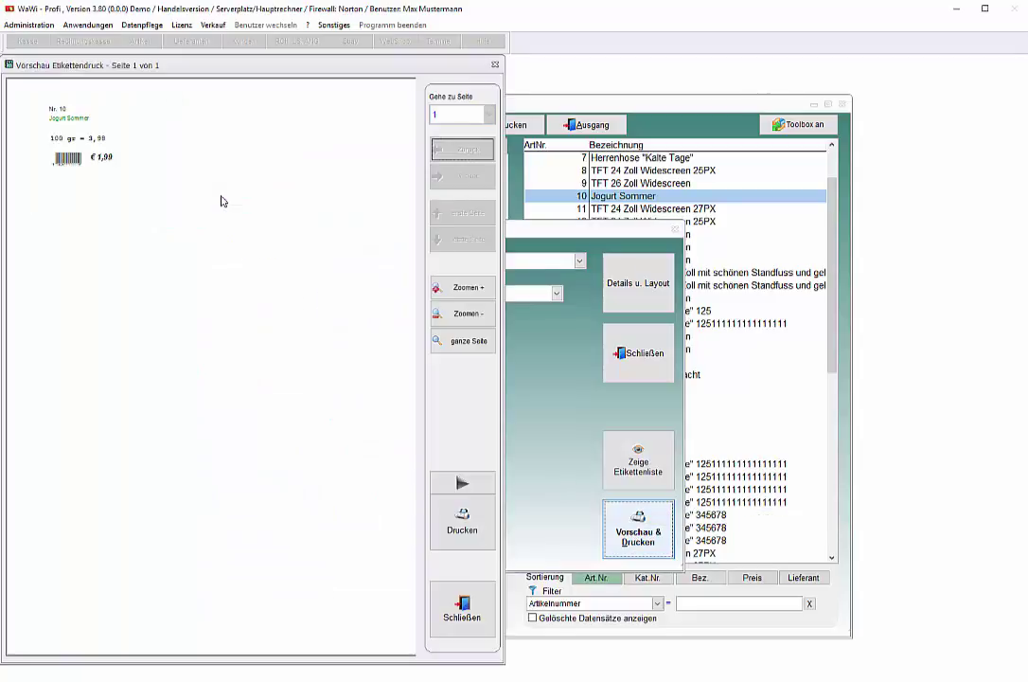
click(477, 294)
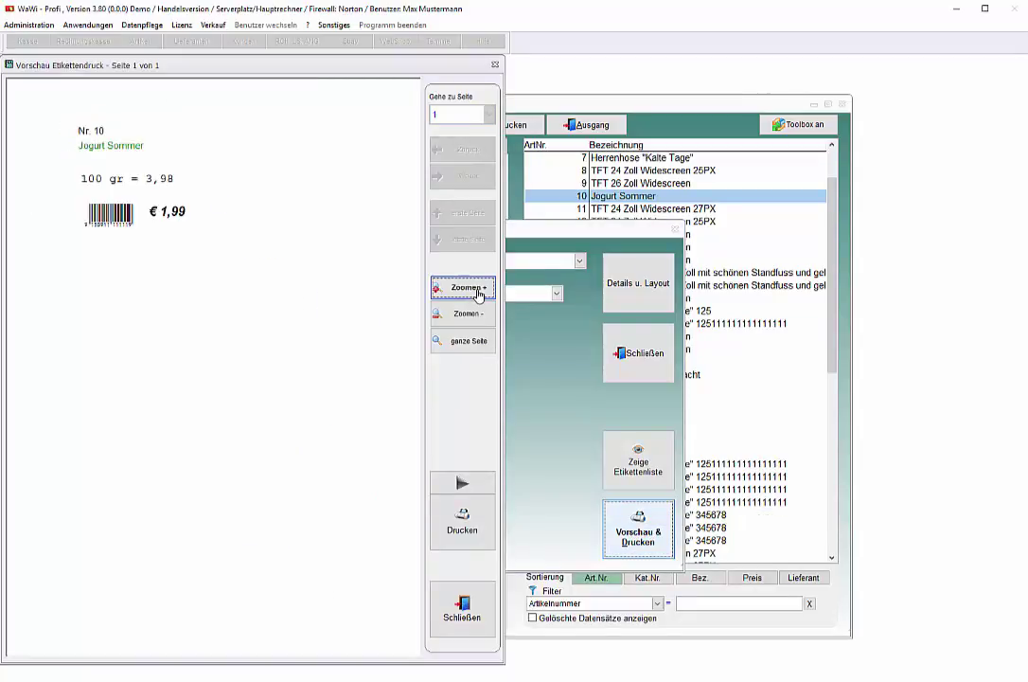
click(478, 293)
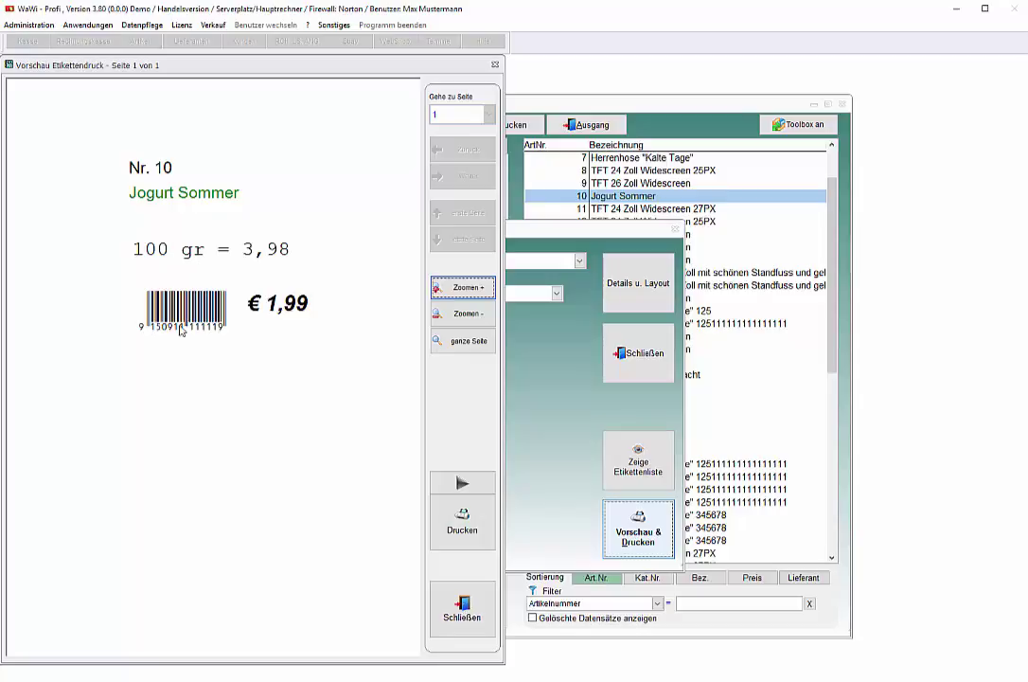
click(461, 615)
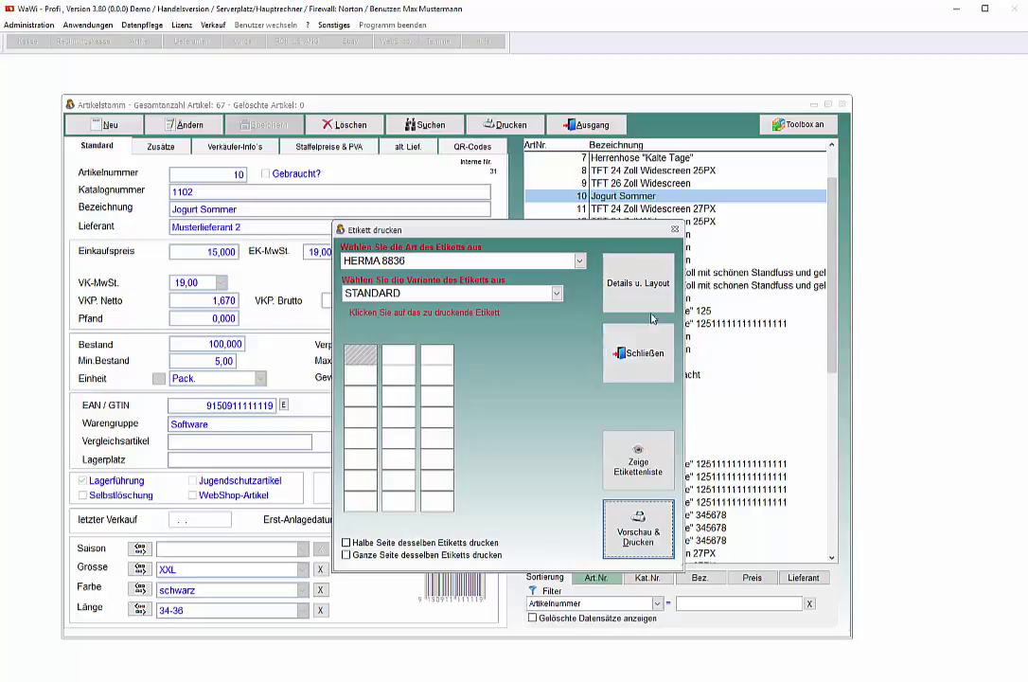
Open the Herma 8836 standard label layout in the Label Designer and float the Report Controls palette above the design window
click(639, 282)
click(661, 391)
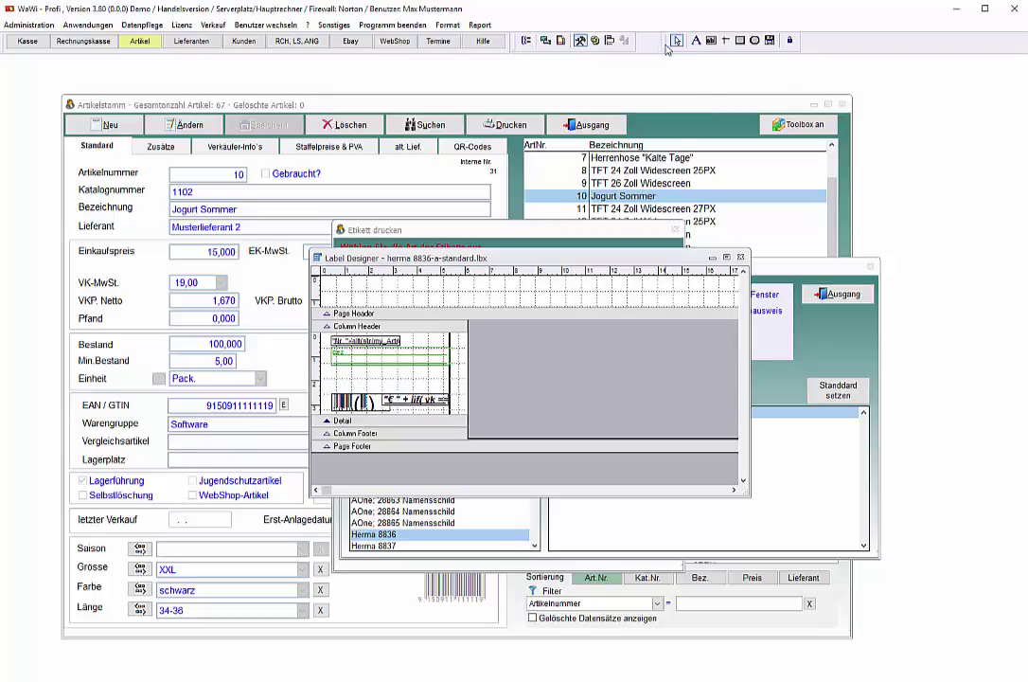
drag(667, 48, 607, 202)
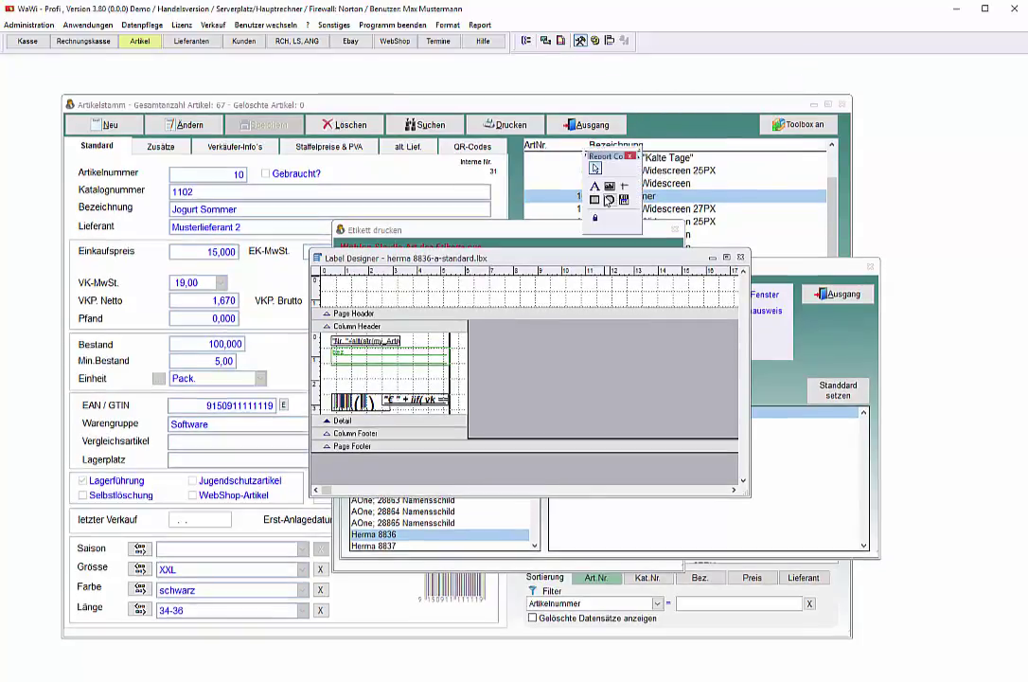
drag(606, 156, 502, 87)
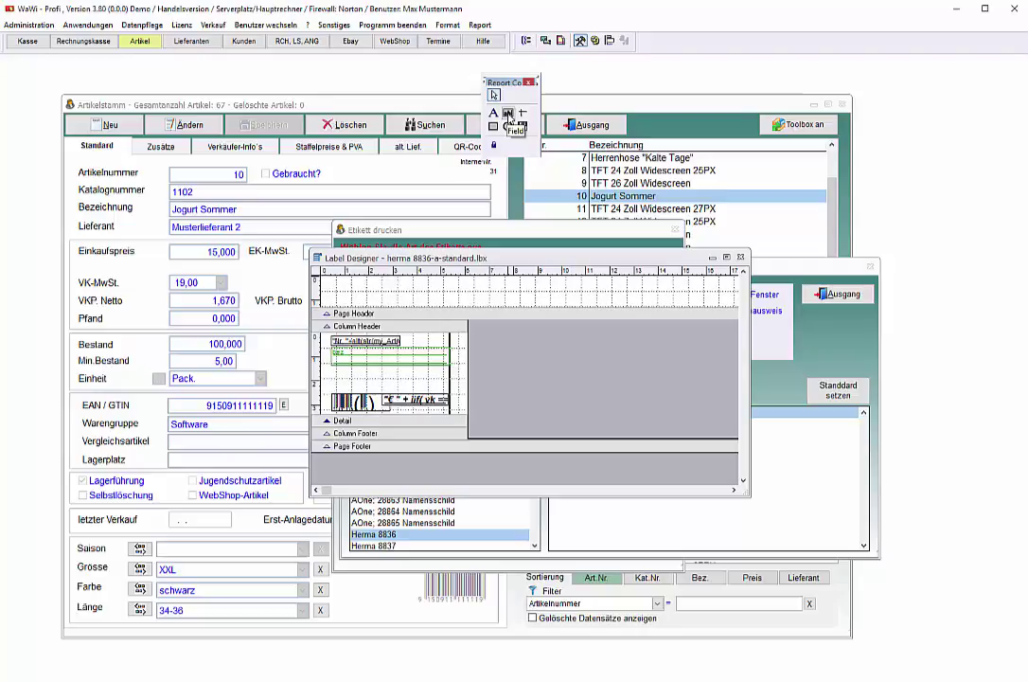
Add a field with the expression GP_Name to the label's free area between the article name and the barcode
click(508, 113)
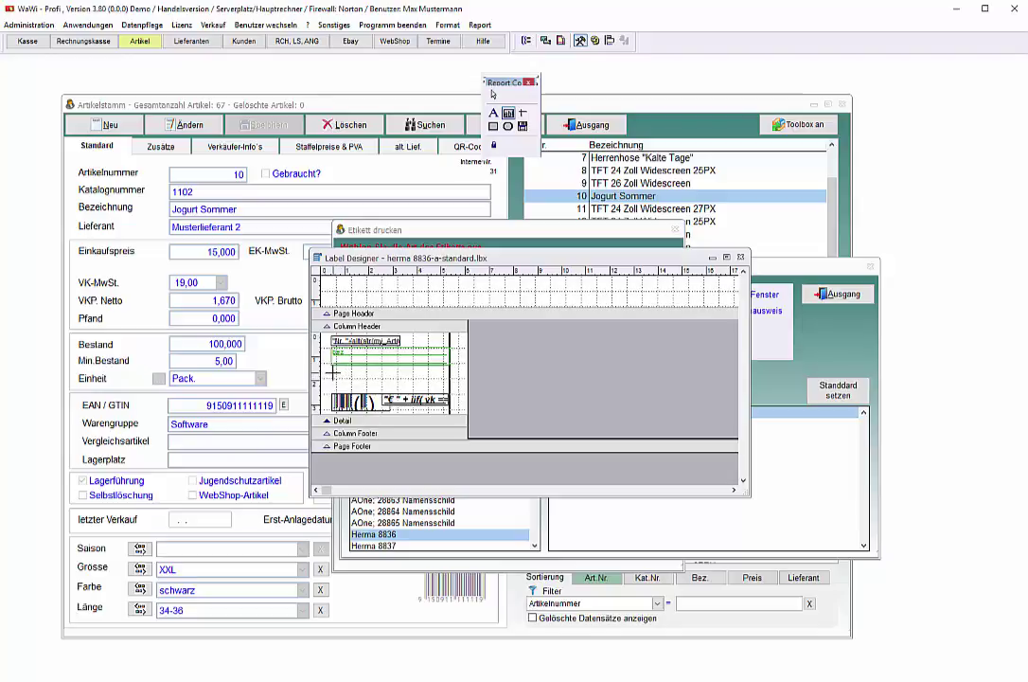
click(417, 381)
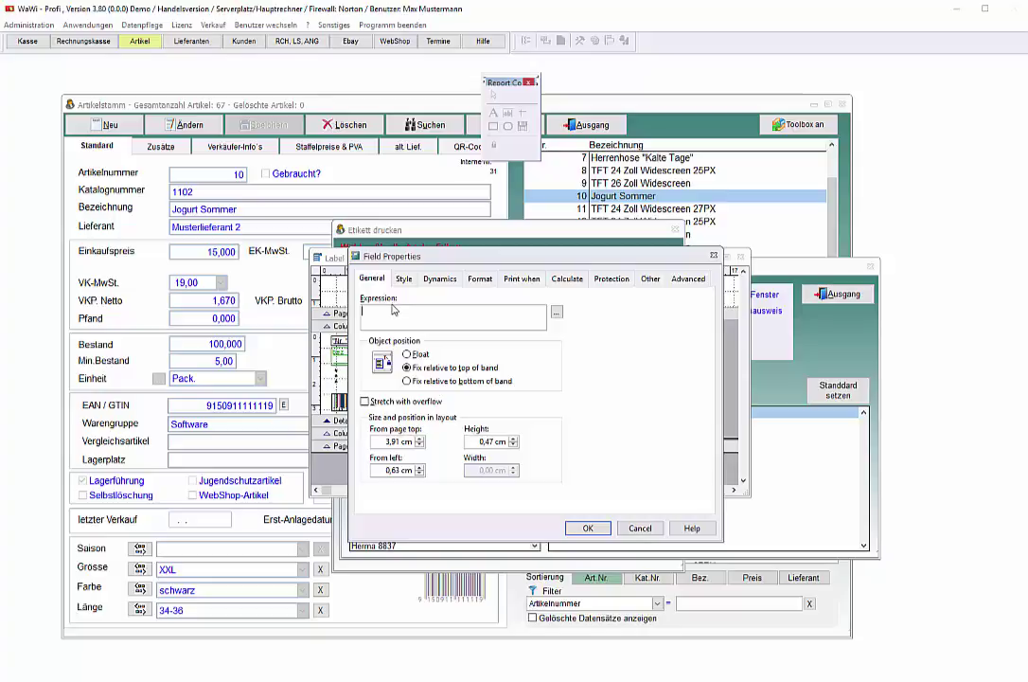
text(GP_Name)
double_click(394, 310)
Restrict printing of the GP_Name field to the condition !Empty(GP_Name) and apply the field properties
click(519, 279)
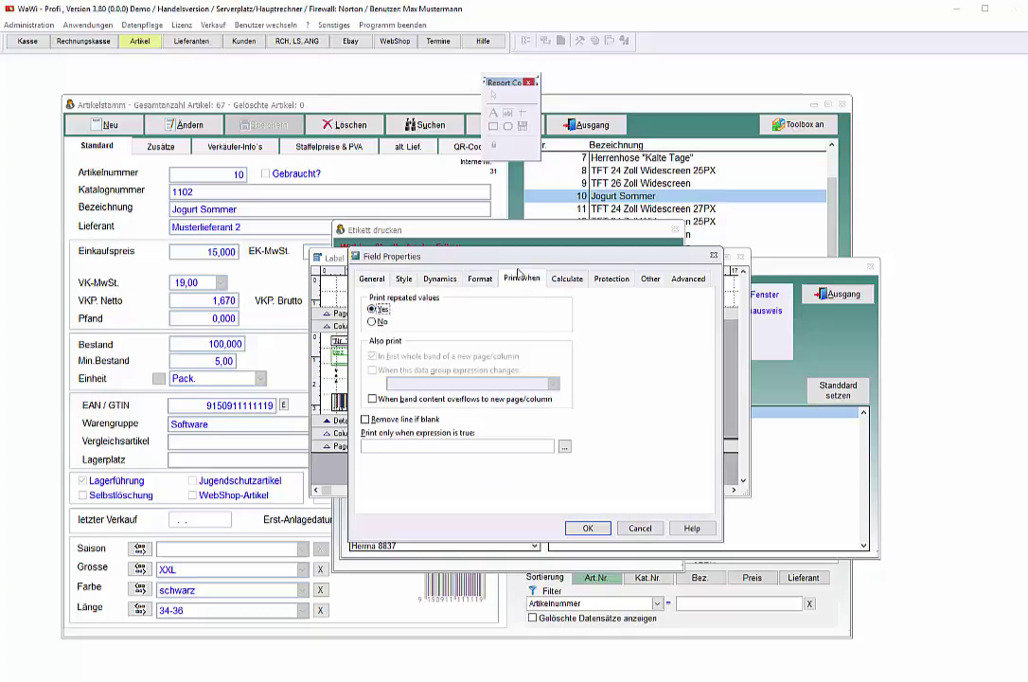
click(441, 445)
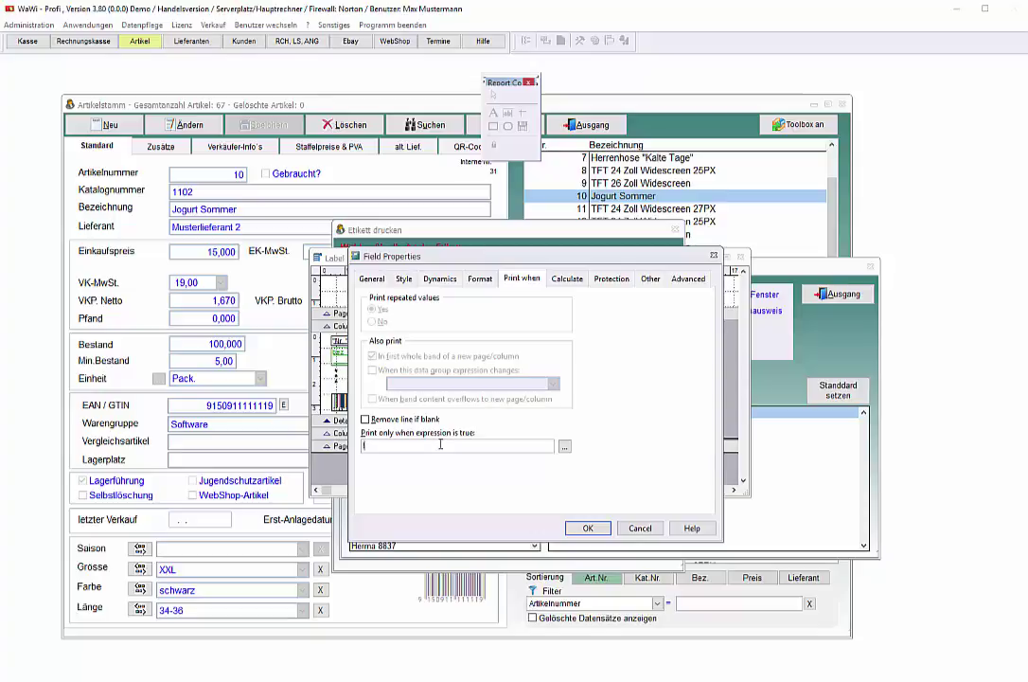
text(!Empty(GF_Name)
click(587, 528)
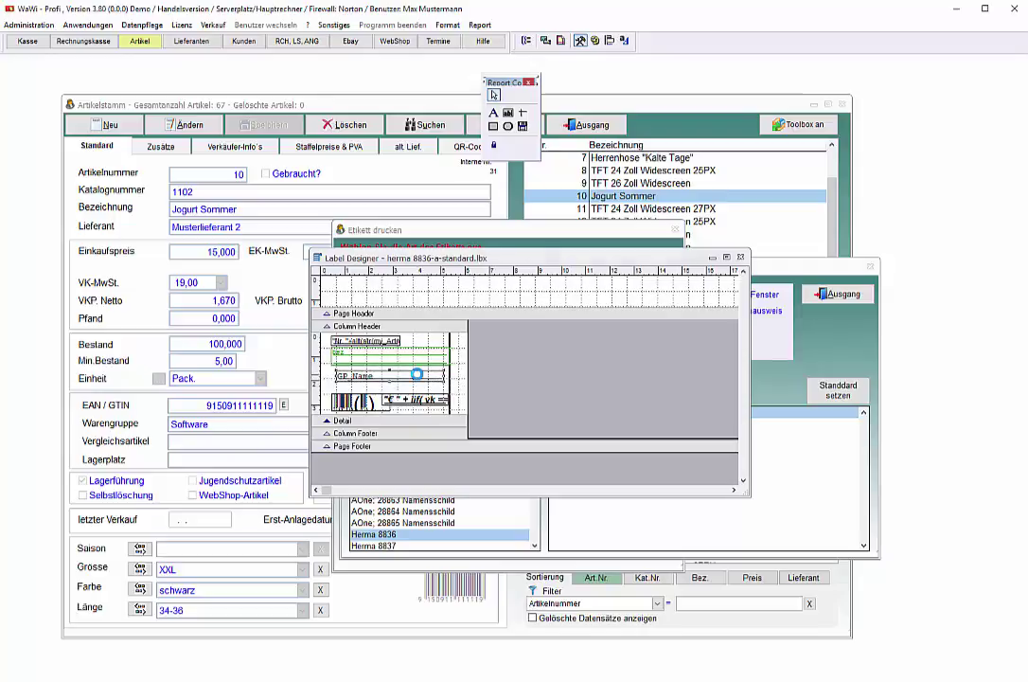
Set the GP_Name field's font to Arial Narrow, regular, size 9
double_click(414, 375)
click(402, 279)
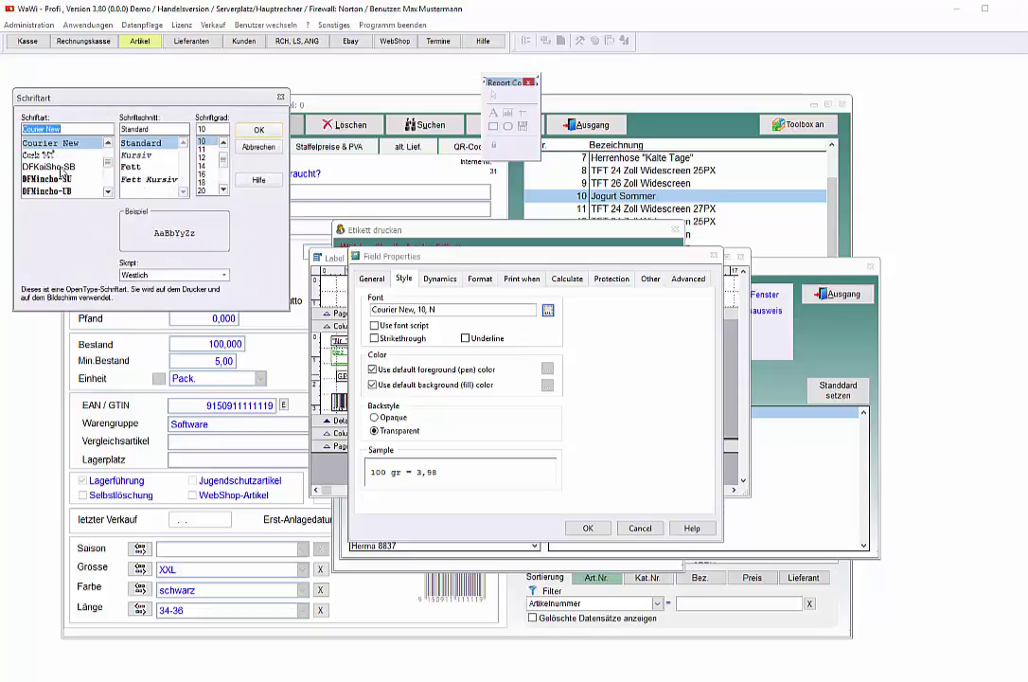
scroll(107, 146, up, 5)
text(al)
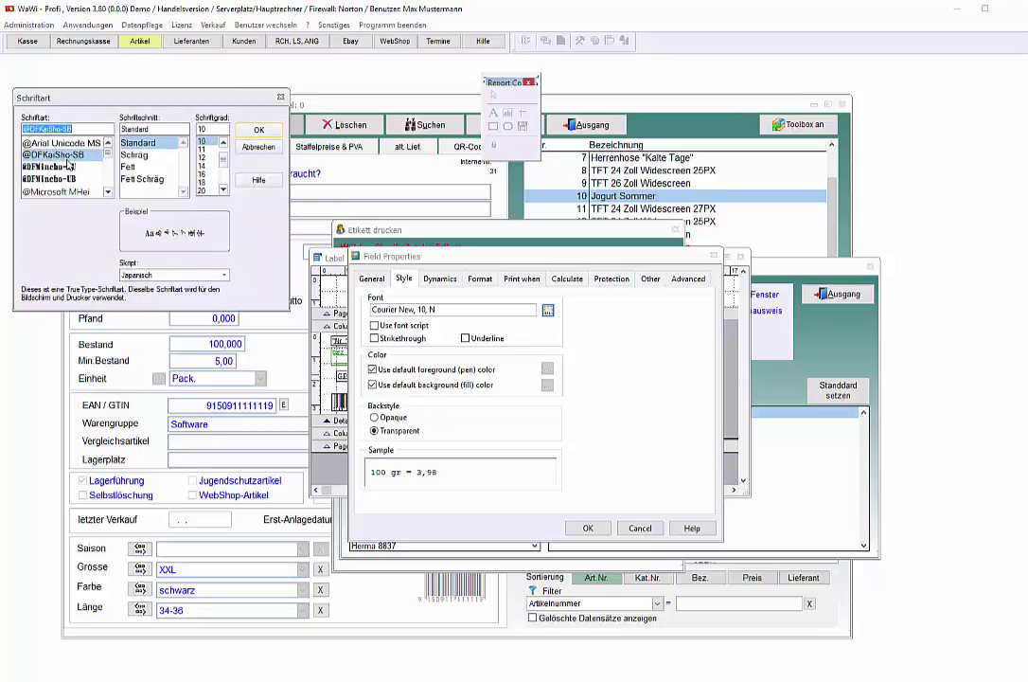
click(36, 142)
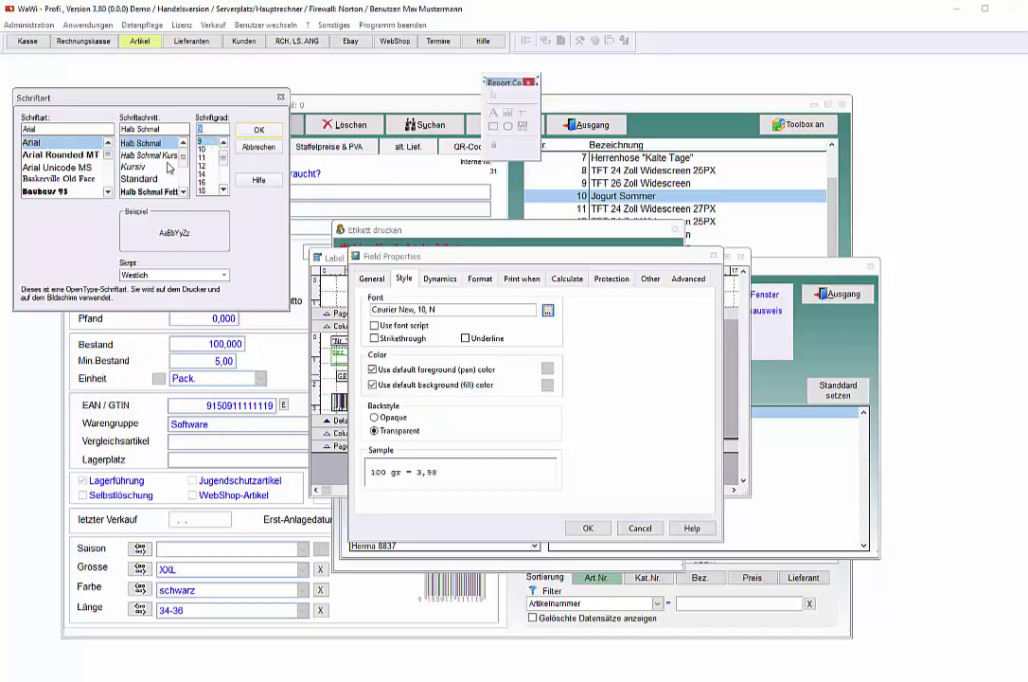
click(200, 140)
click(258, 130)
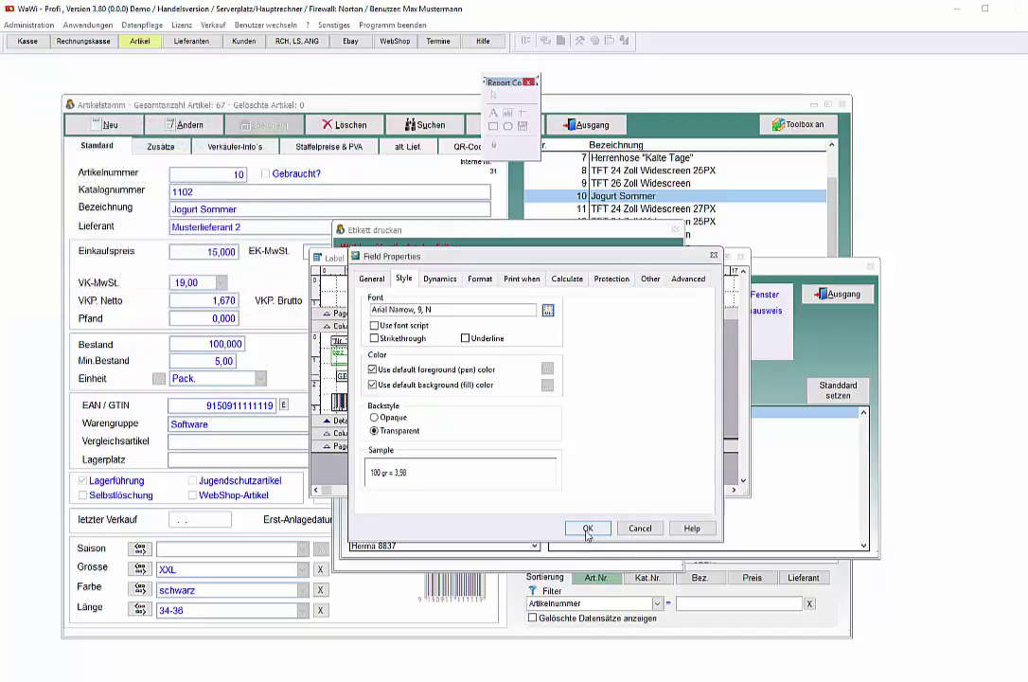
click(587, 527)
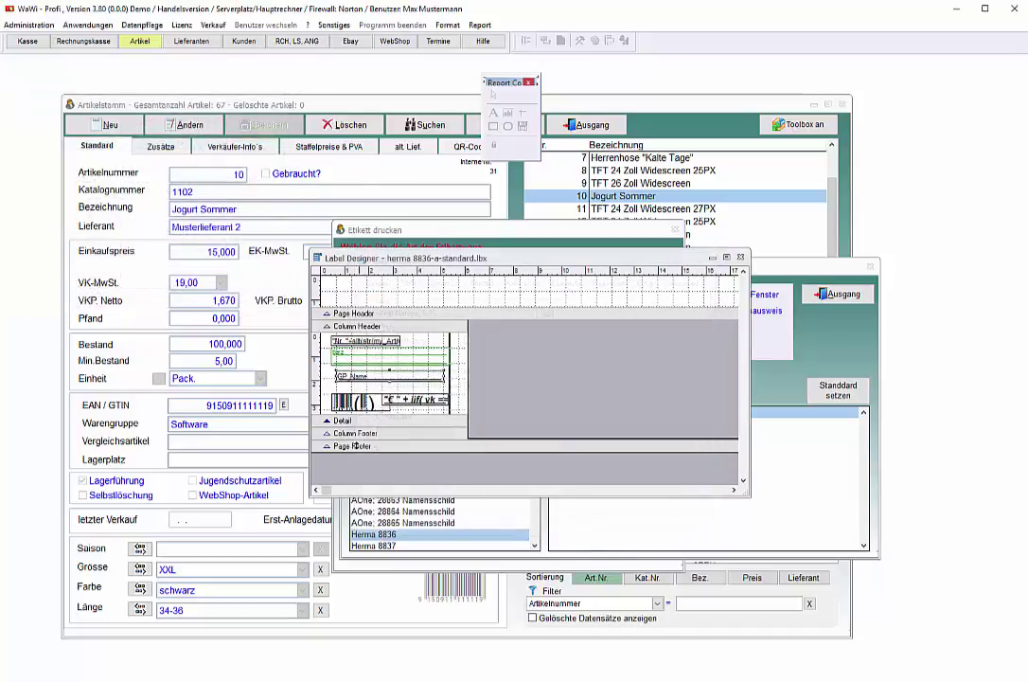
Widen the GP_Name field to about 4.78 cm, starting about 0.47 cm from the left, and center its text
click(369, 385)
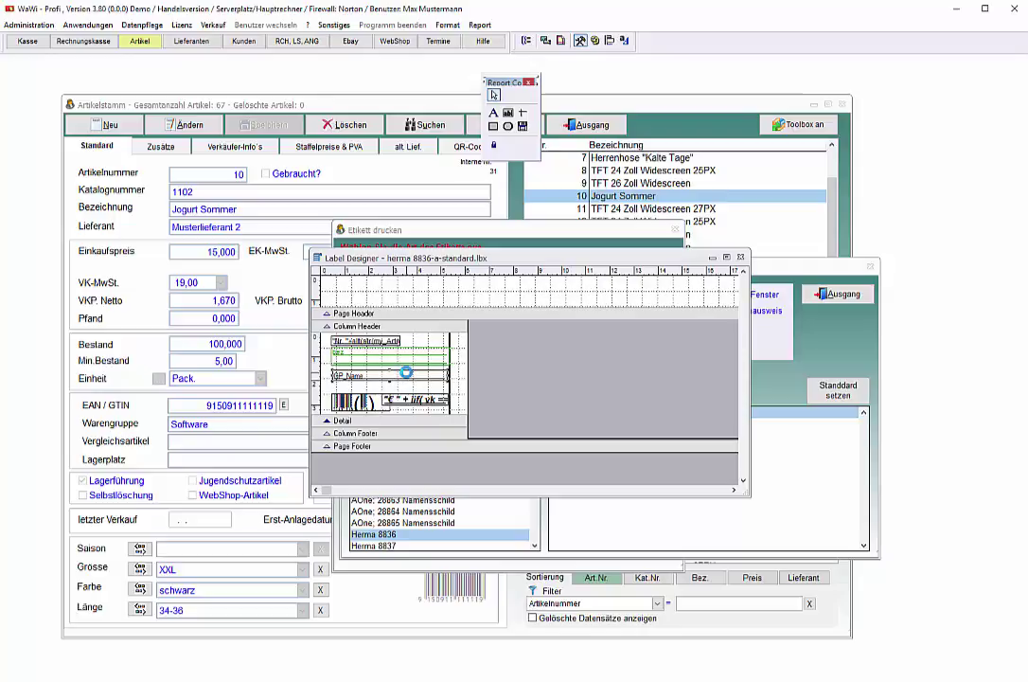
double_click(407, 378)
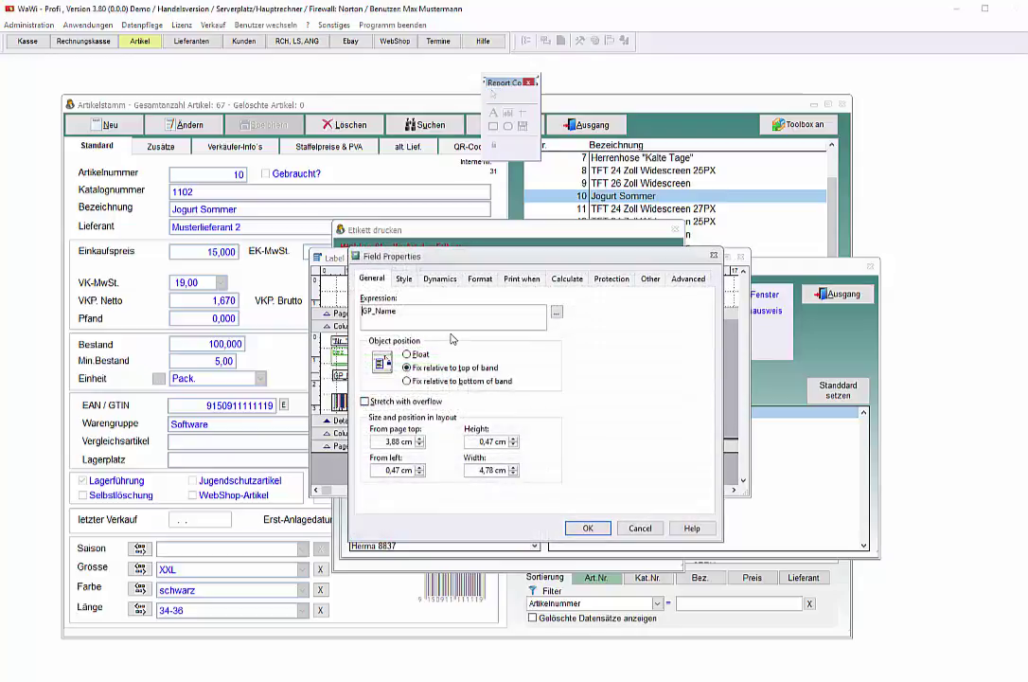
click(479, 279)
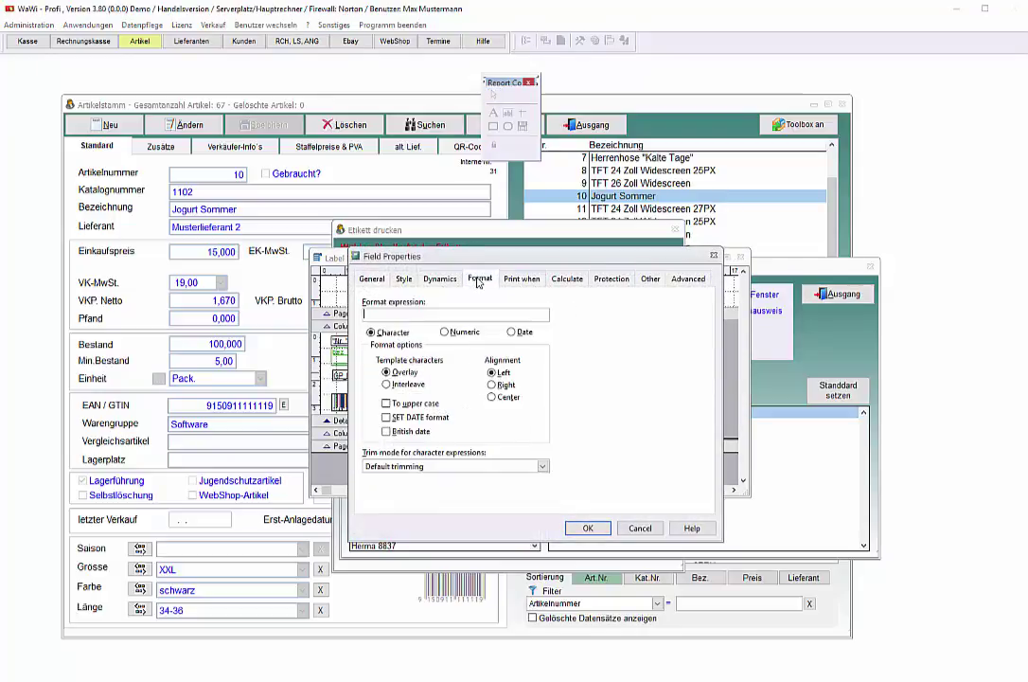
click(506, 397)
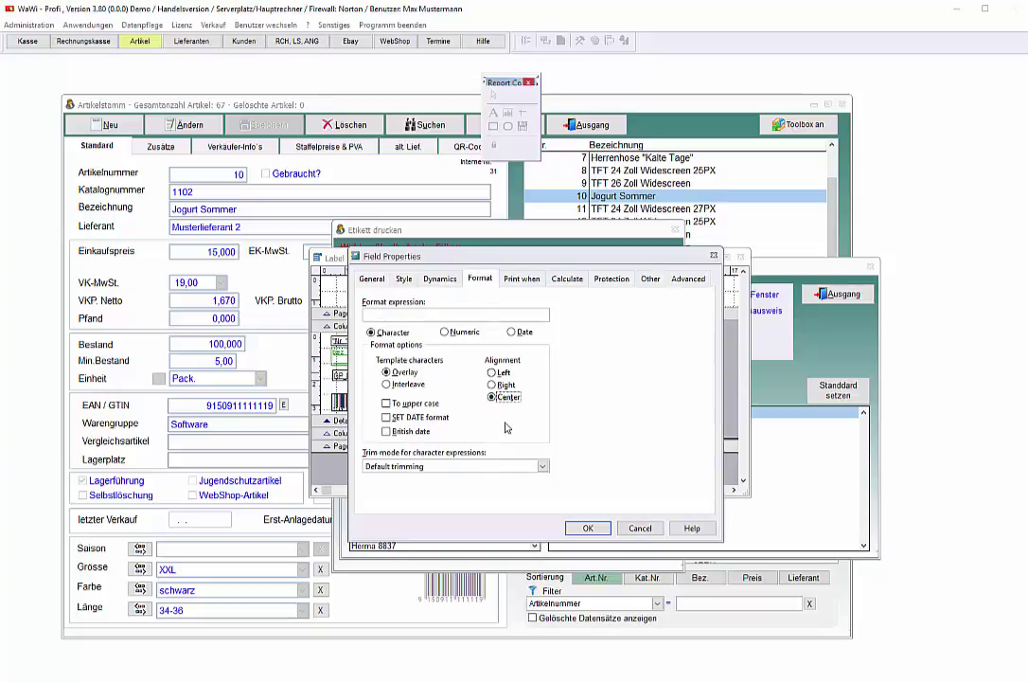
click(586, 529)
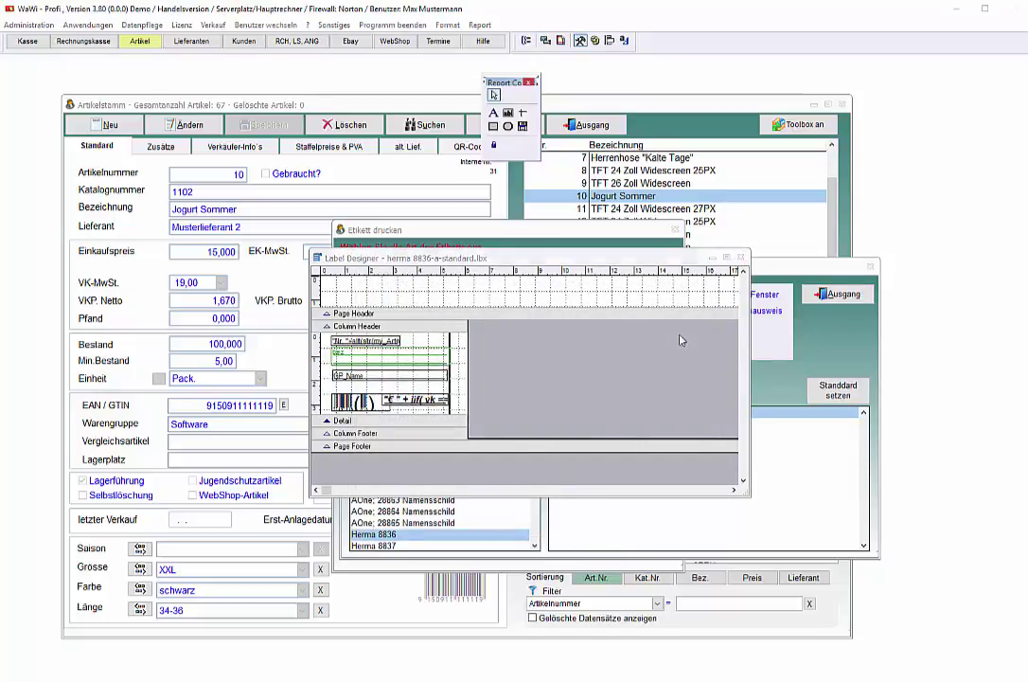
Close the Label Designer, saving the changes to herma 8836-a-standard.lbx, and return to the label printing dialog
click(742, 257)
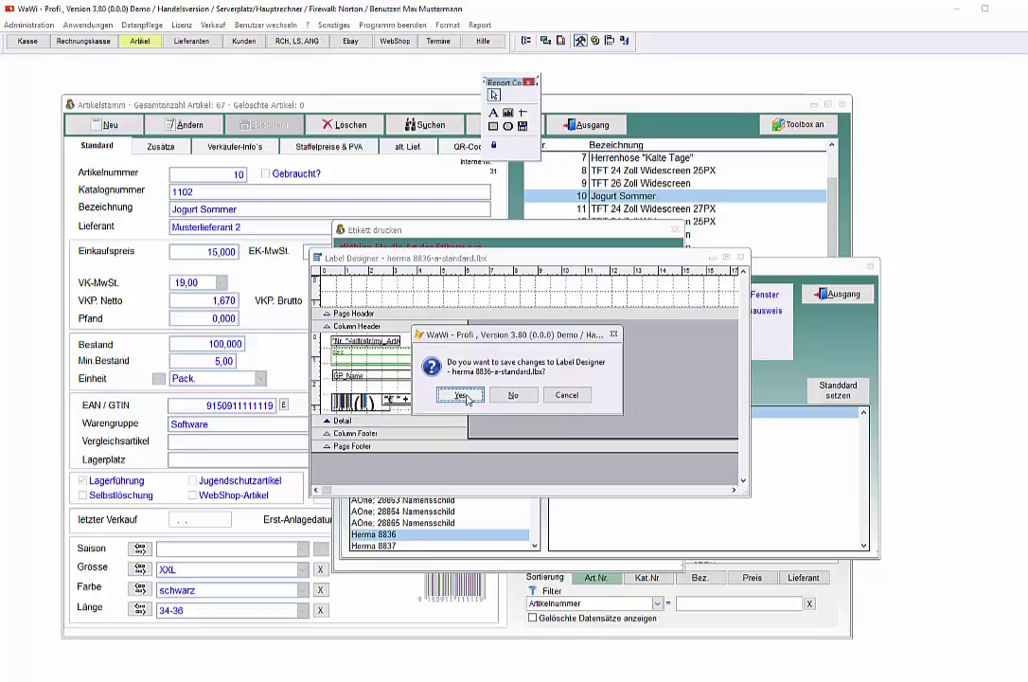
click(461, 395)
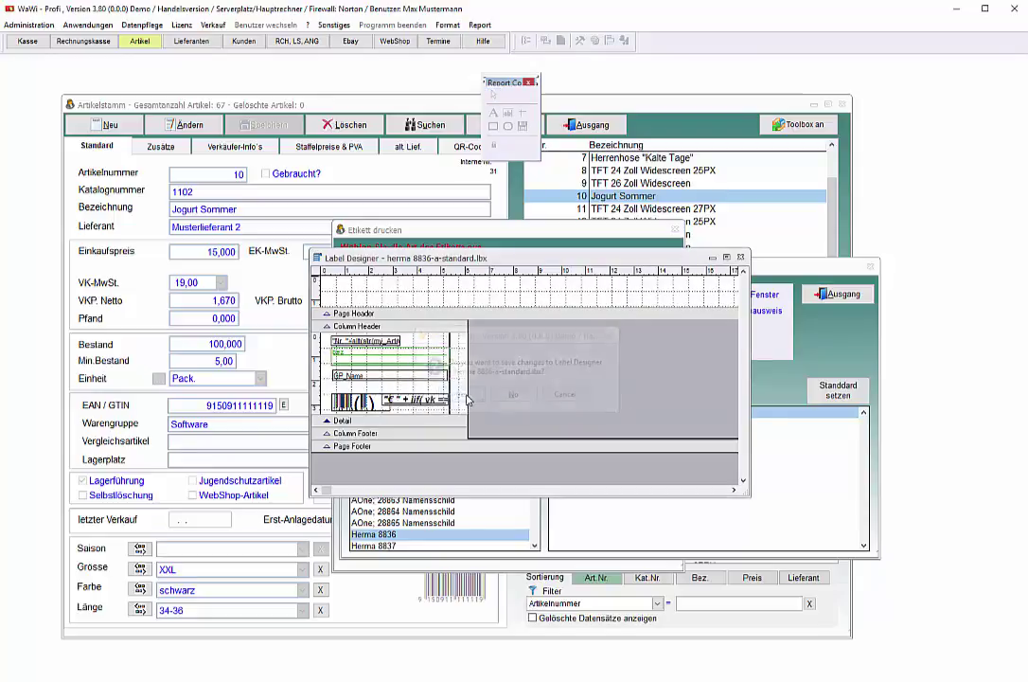
click(837, 294)
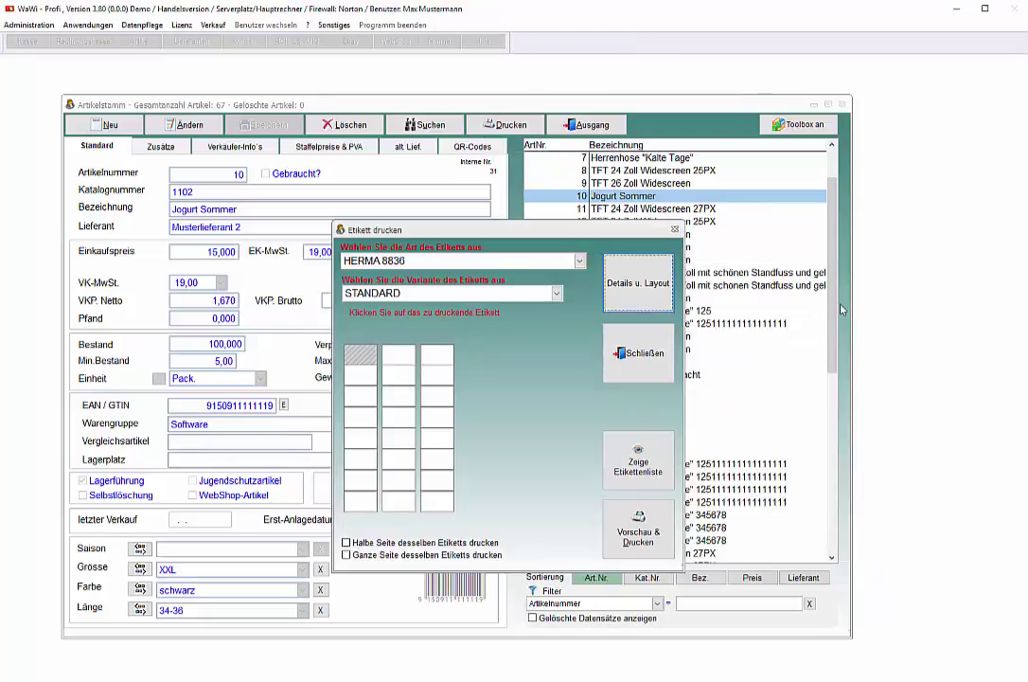
Preview the Jogurt Sommer label with the revised layout, and close the preview and the label printing dialog
click(652, 530)
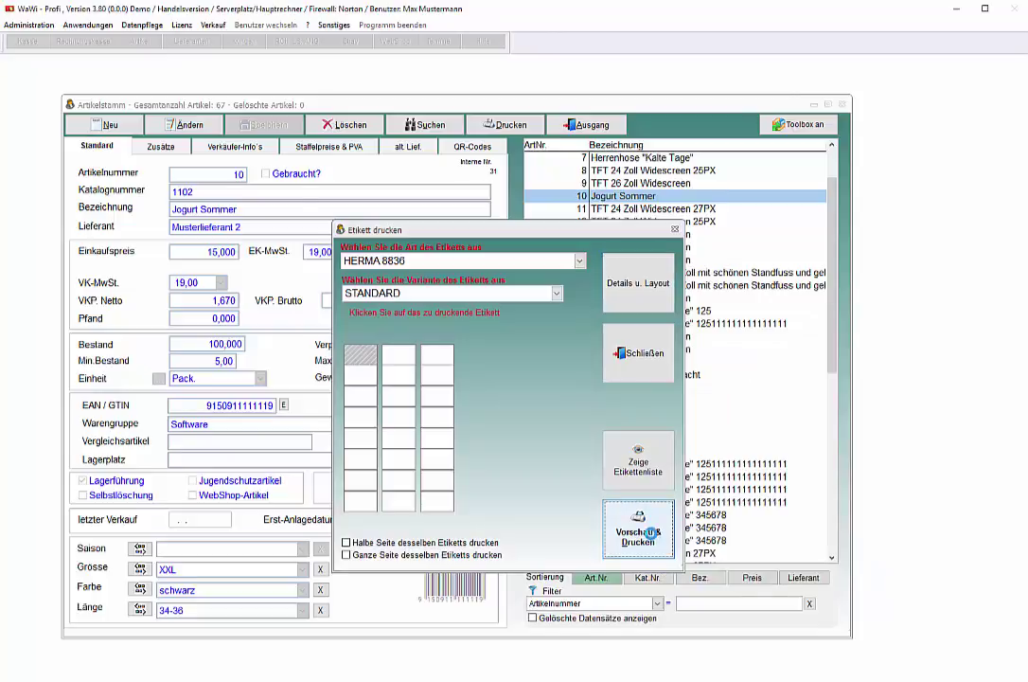
click(223, 192)
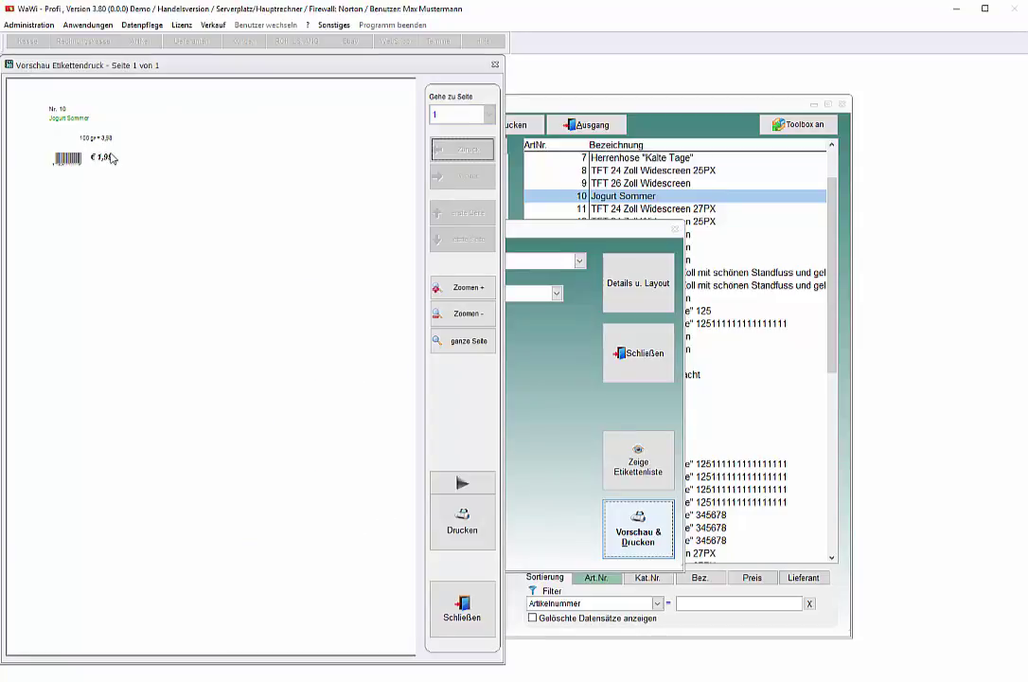
click(460, 611)
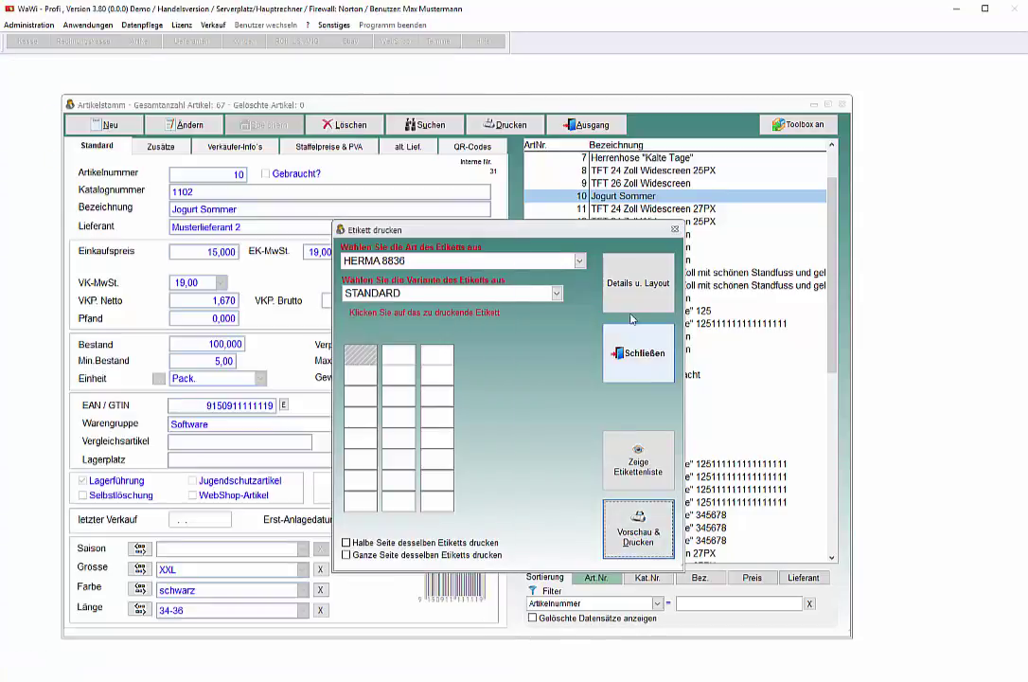
click(638, 352)
click(590, 383)
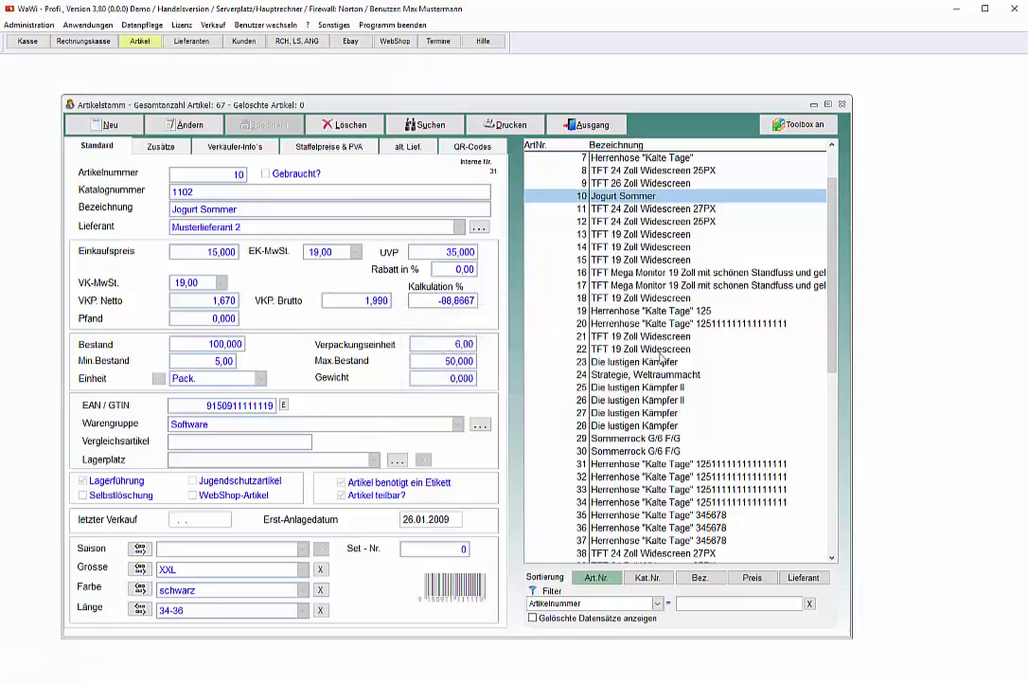
Create 2 labels for article 18, TFT 19 Zoll Widescreen, with the quick label entry
click(620, 299)
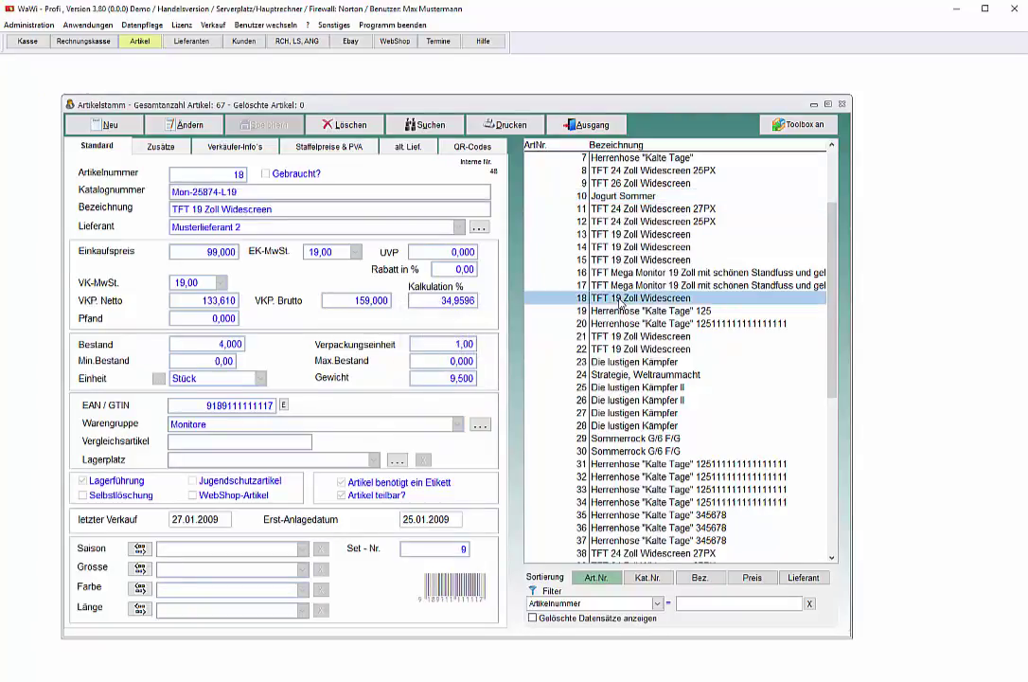
double_click(620, 298)
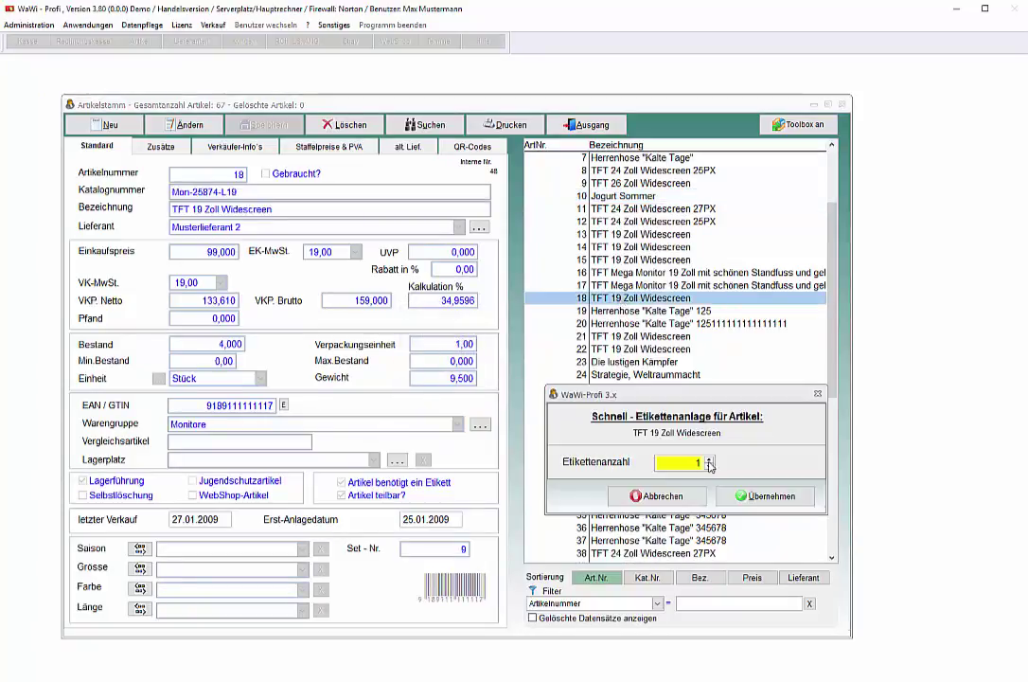
text(2)
click(758, 499)
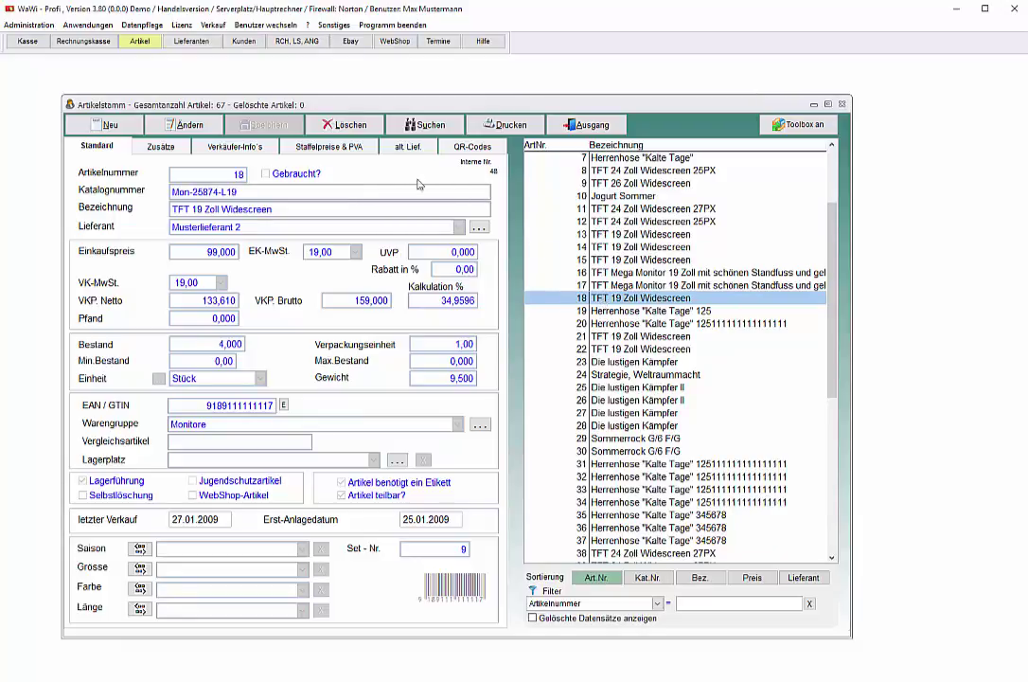
Check article 18's content quantity entry and preview the label print for all created labels on HERMA 8836, variant STANDARD
click(333, 146)
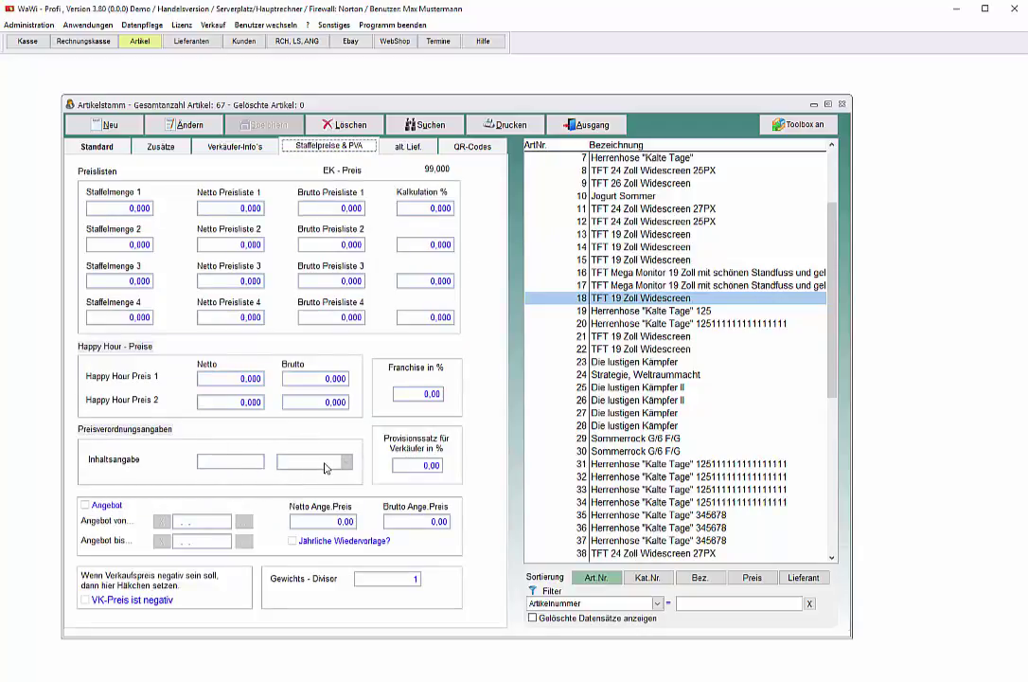
right_click(606, 298)
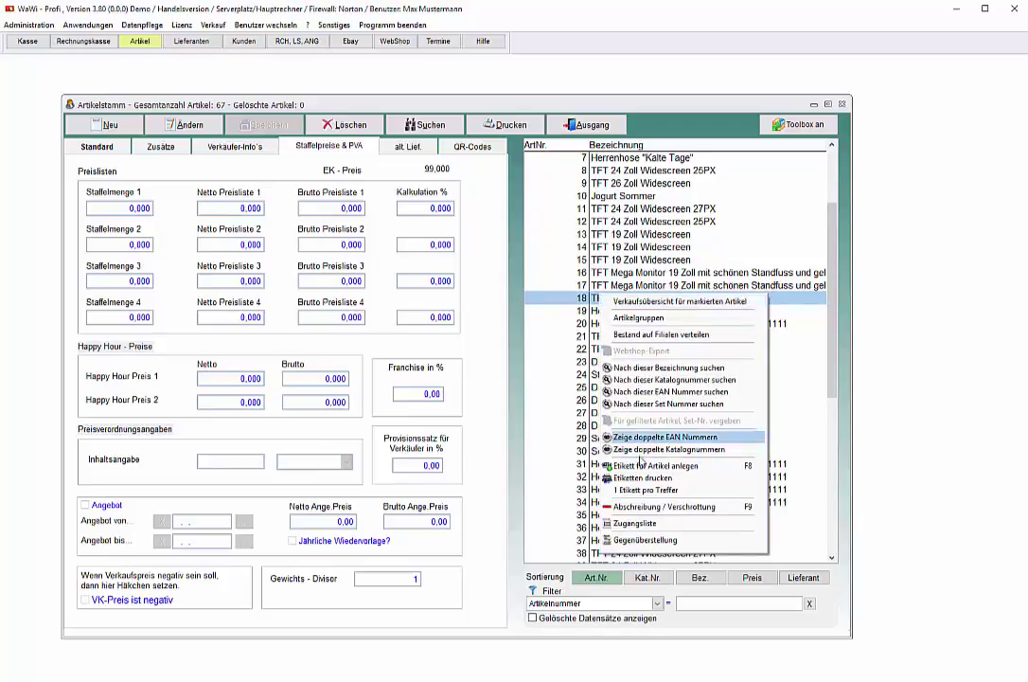
click(643, 477)
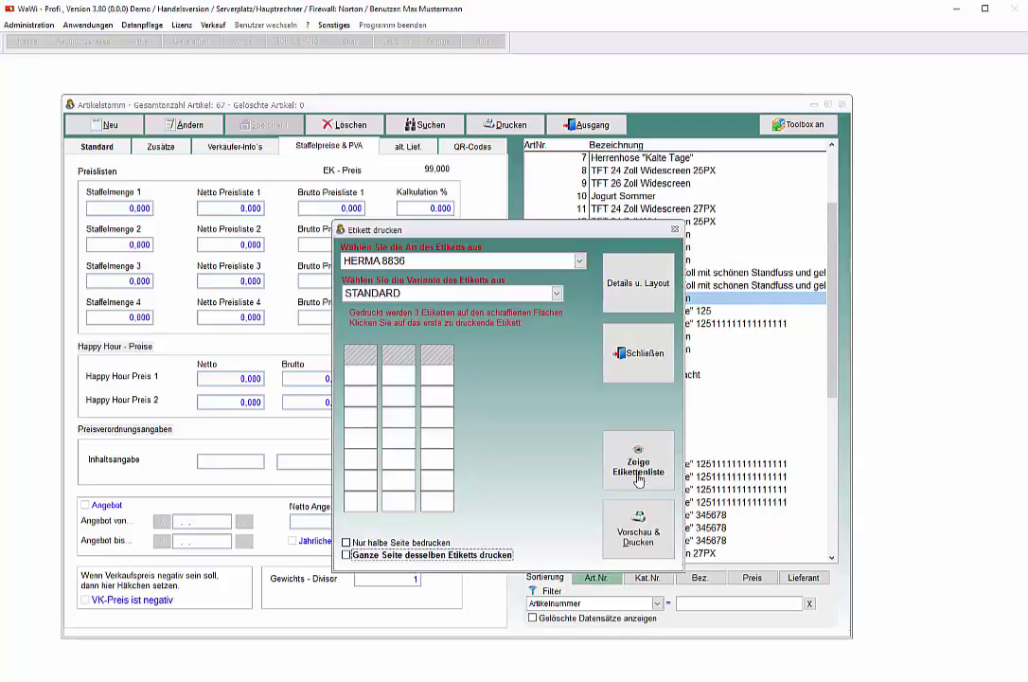
click(637, 547)
click(227, 192)
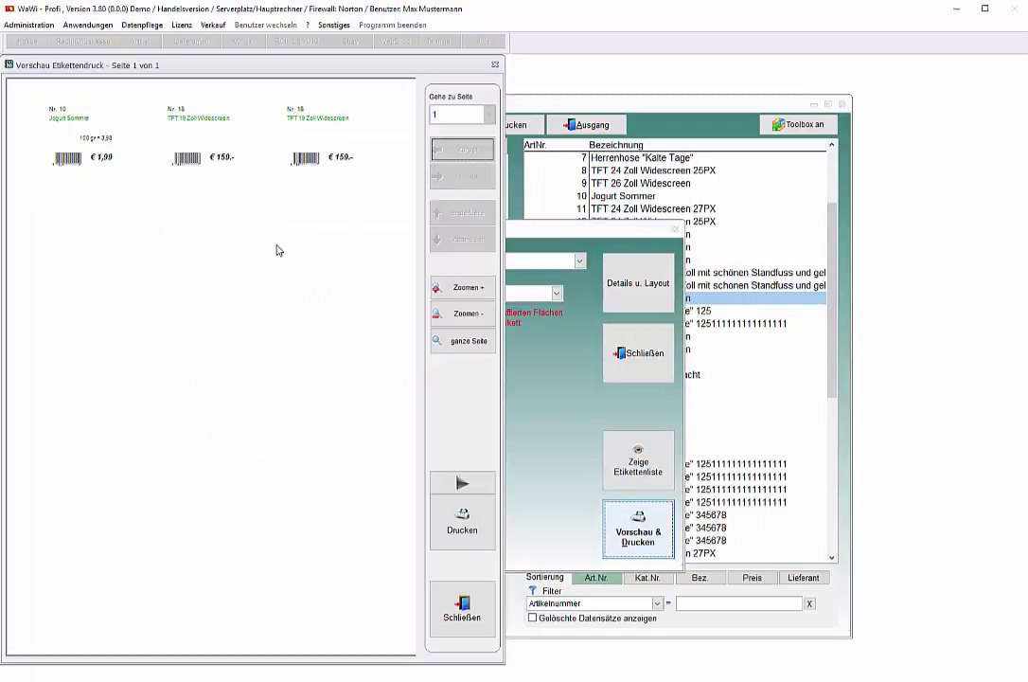